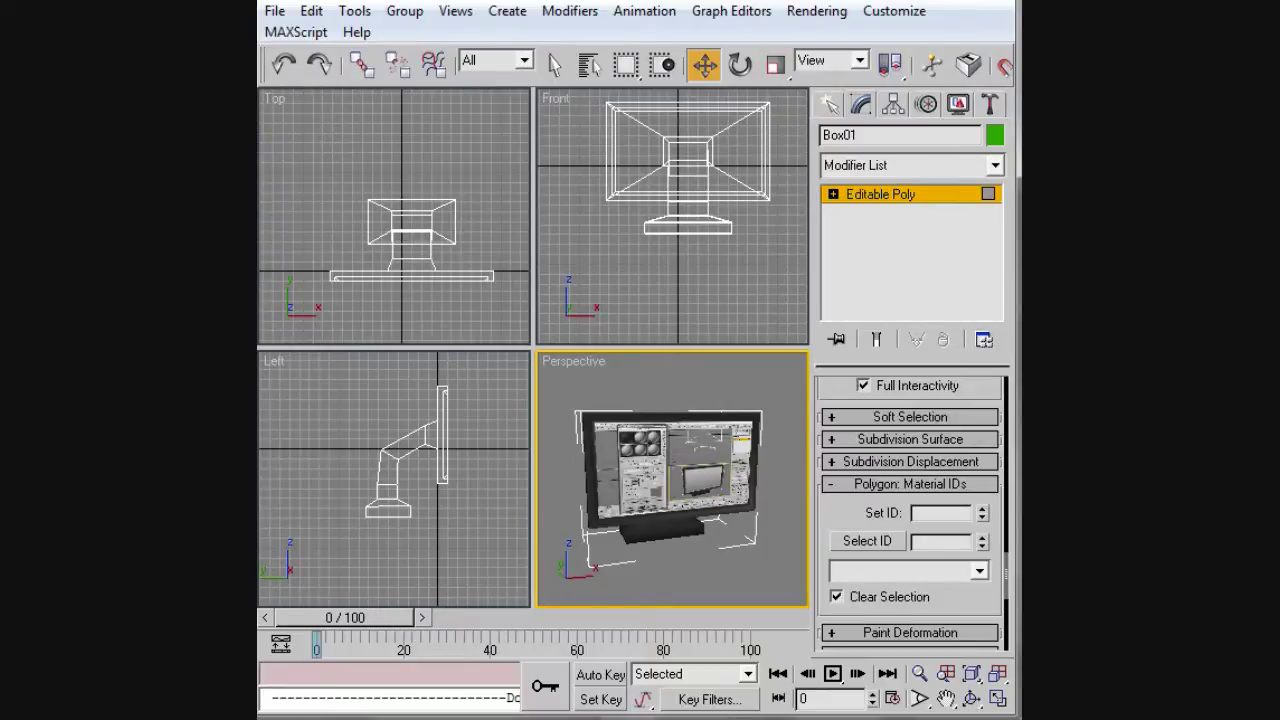
Step: Render the finished monitor from the Perspective view, inspect it, then close the render window
{"action": "key", "text": "shift+q"}
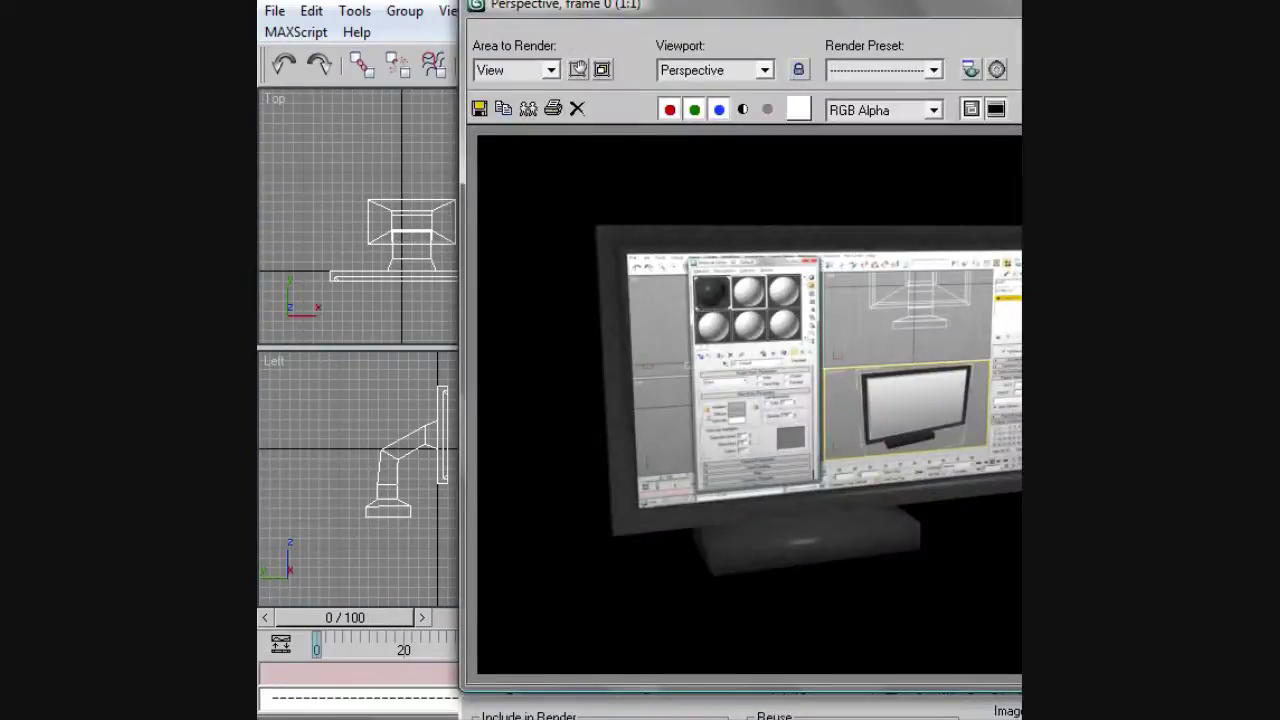
{"action": "left_click_drag", "start_coordinate": [697, 14], "coordinate": [528, 13]}
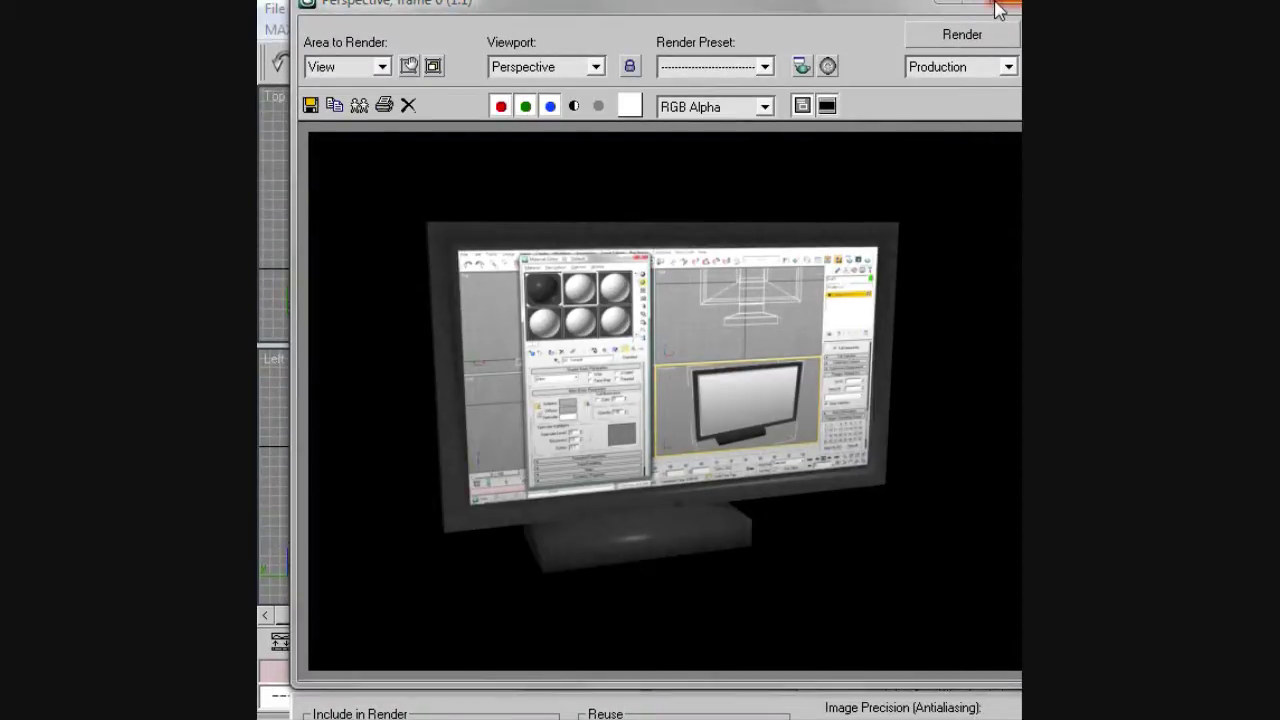
{"action": "left_click", "coordinate": [1002, 9]}
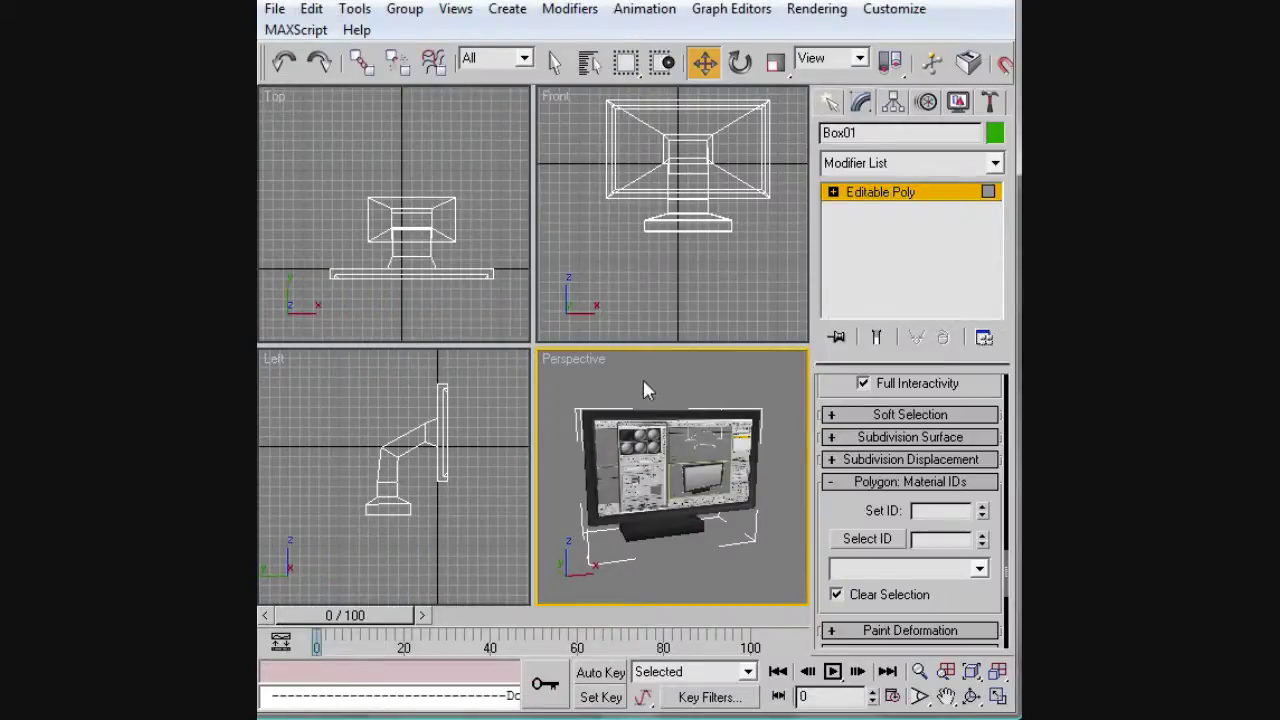
Step: Delete the old monitor and draw a new box about 192 × 130 × 12.4 in Front view
{"action": "mouse_move", "coordinate": [644, 379]}
{"action": "middle_mouse_down"}
{"action": "mouse_move", "coordinate": [674, 375]}
{"action": "mouse_move", "coordinate": [651, 369]}
{"action": "middle_mouse_up"}
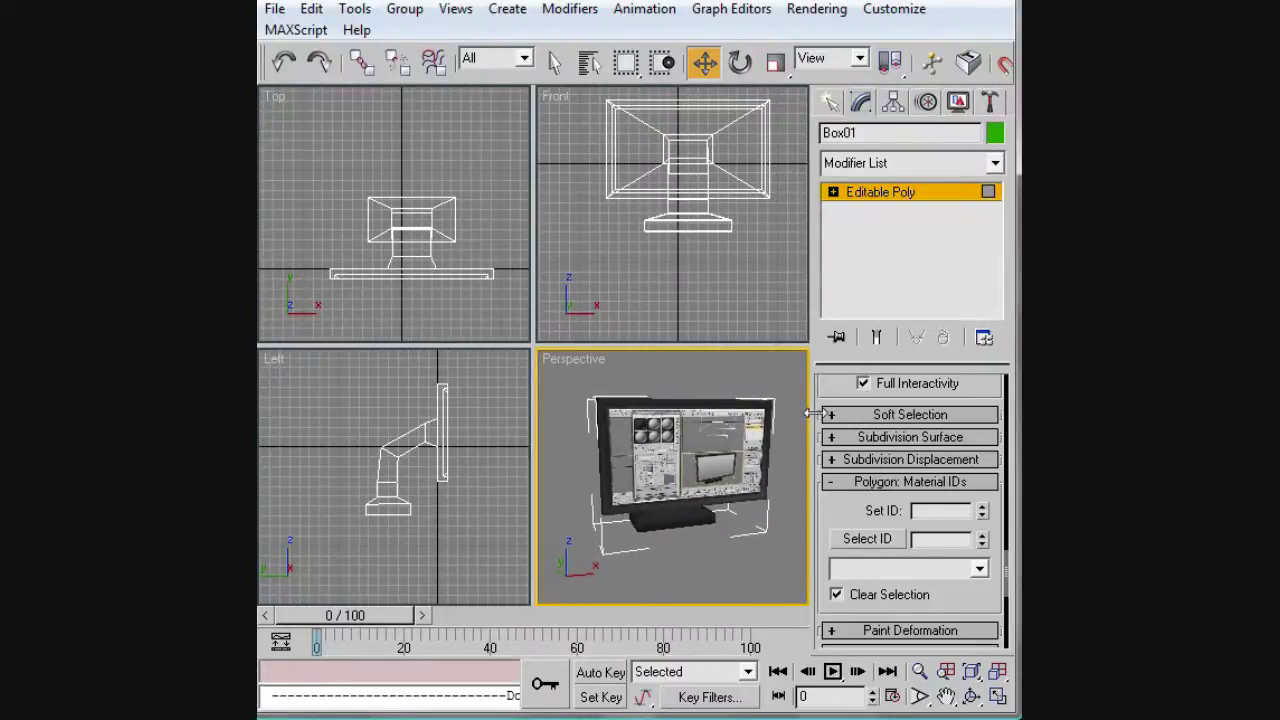
{"action": "key", "text": "Delete"}
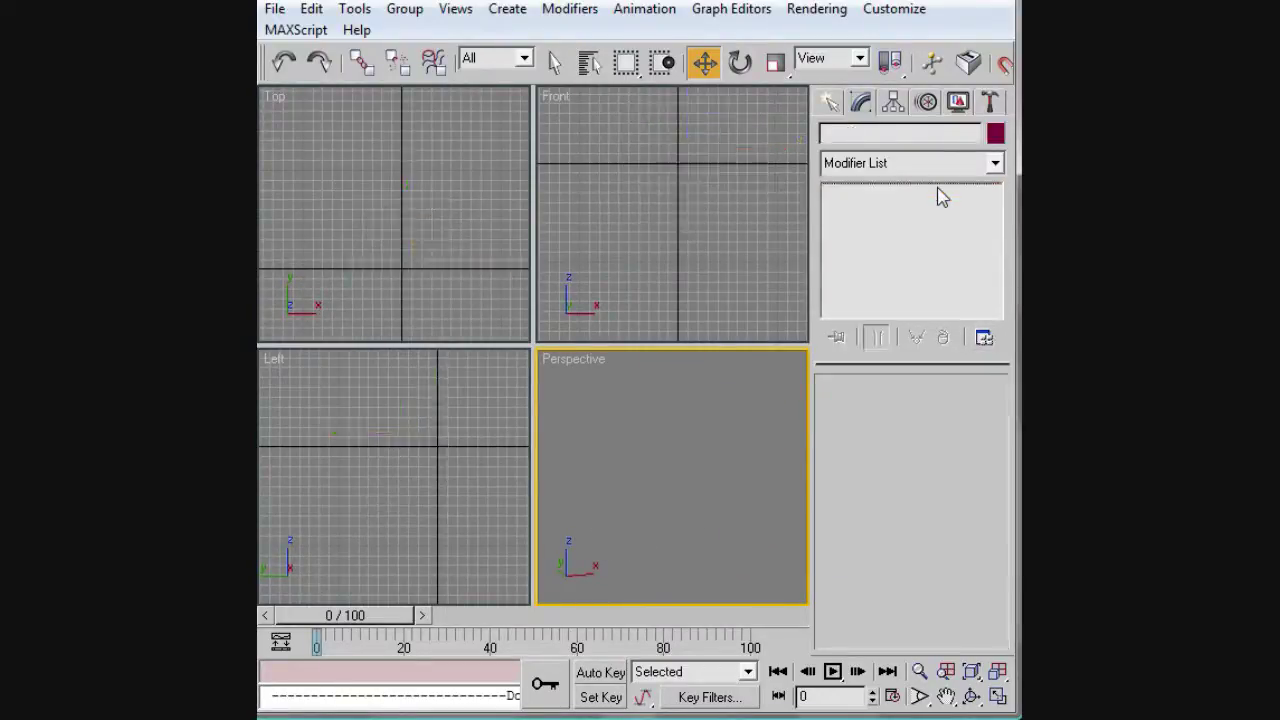
{"action": "left_click", "coordinate": [829, 102]}
{"action": "left_click", "coordinate": [872, 248]}
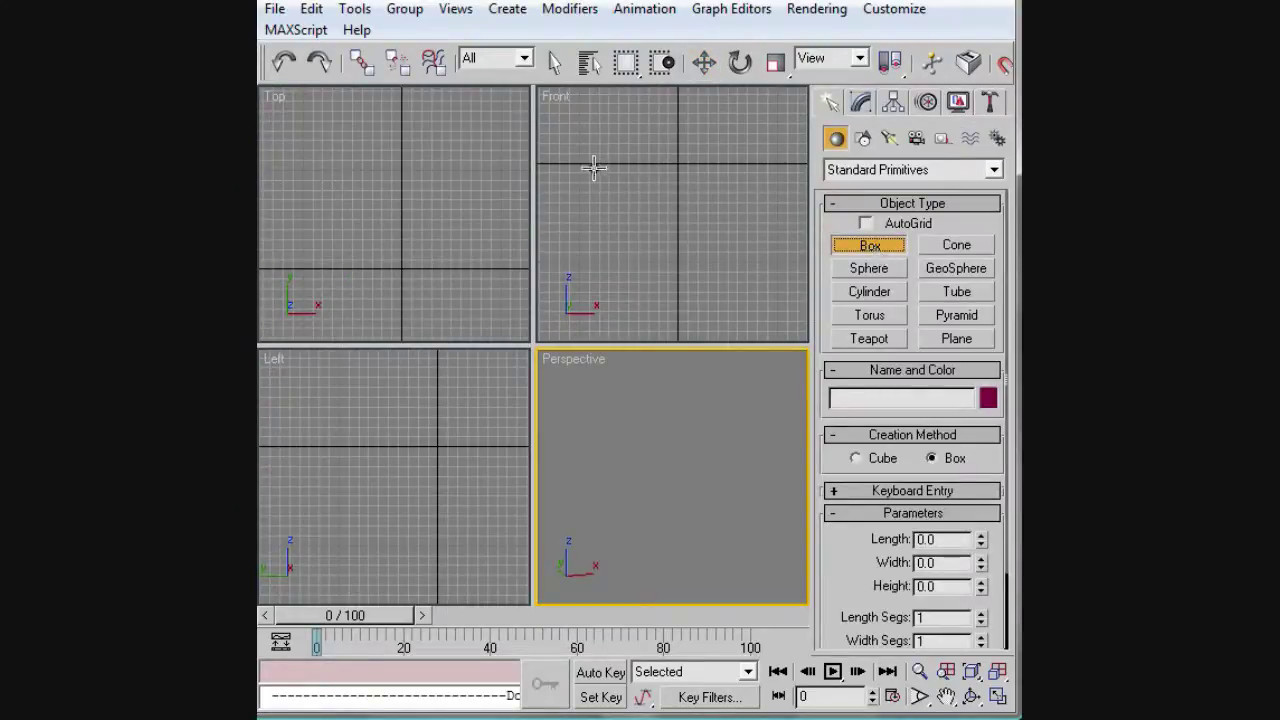
{"action": "left_click_drag", "start_coordinate": [588, 167], "coordinate": [779, 295]}
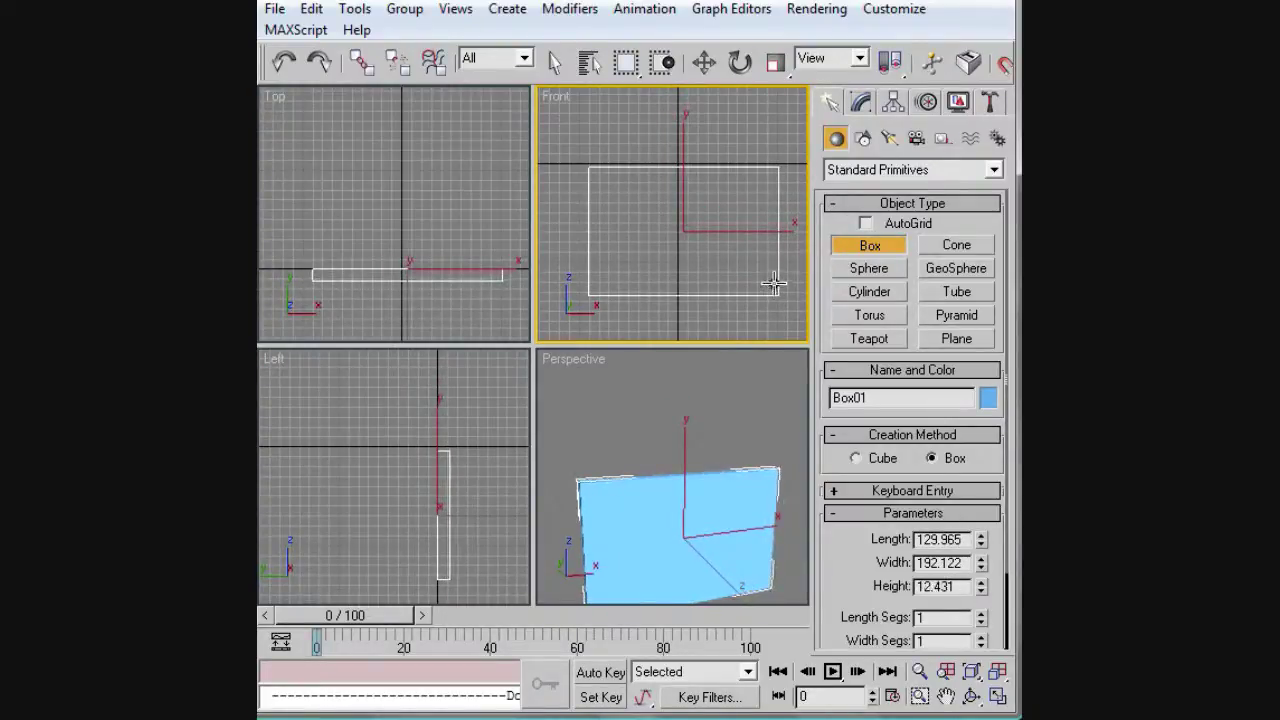
{"action": "left_click", "coordinate": [776, 283]}
{"action": "key", "text": "ctrl+shift+z"}
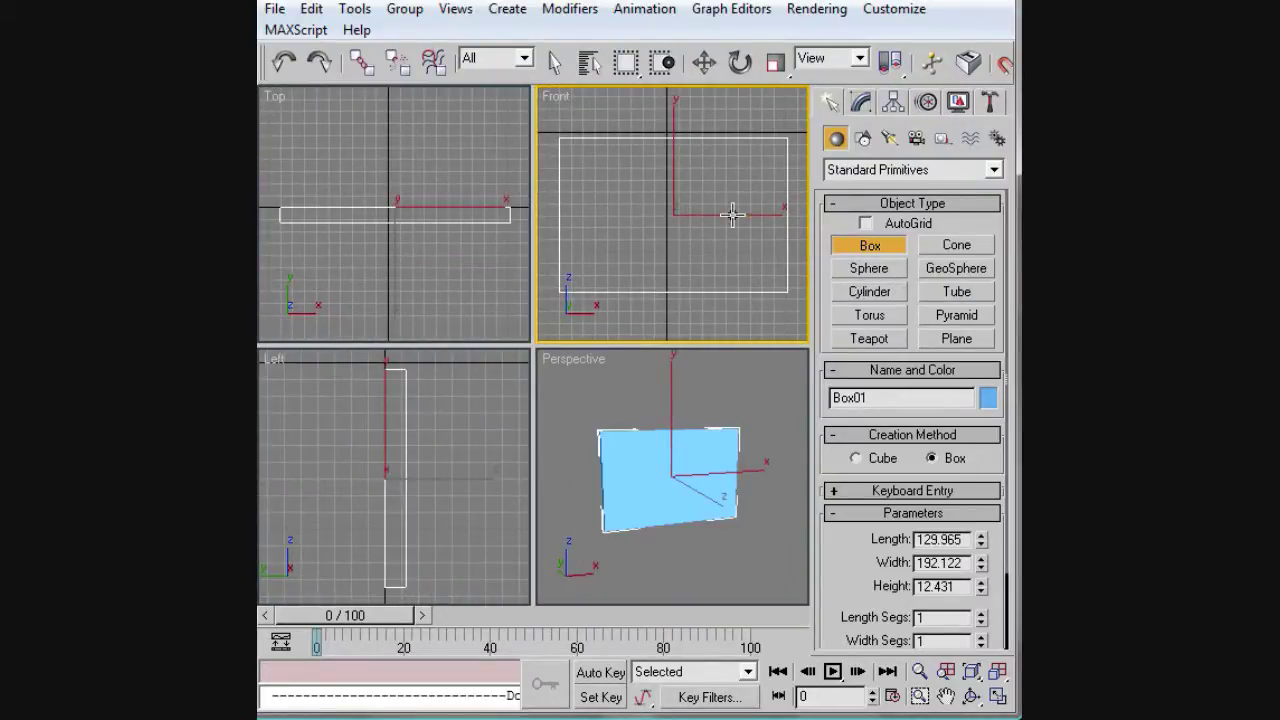
{"action": "key", "text": "w"}
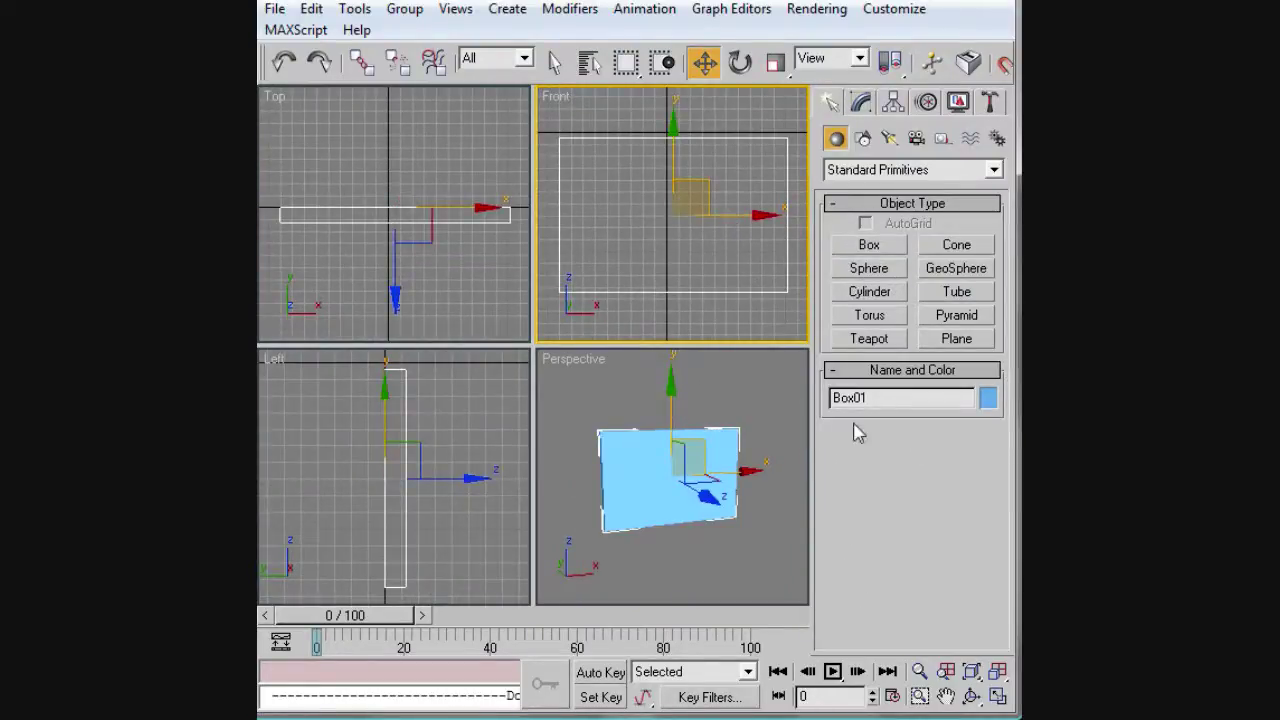
Step: Convert Box01 to Editable Poly and bevel its front polygon into a smaller raised face
{"action": "key", "text": "alt+e"}
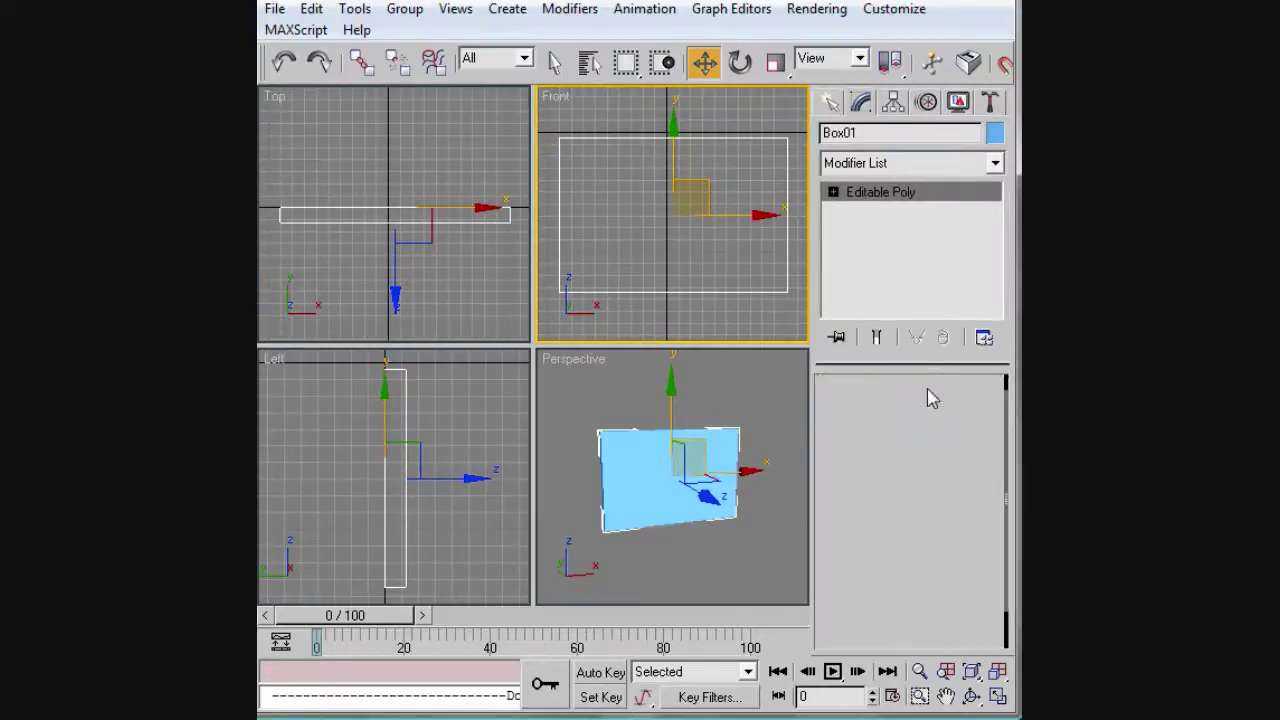
{"action": "key", "text": "4"}
{"action": "left_click", "coordinate": [635, 176]}
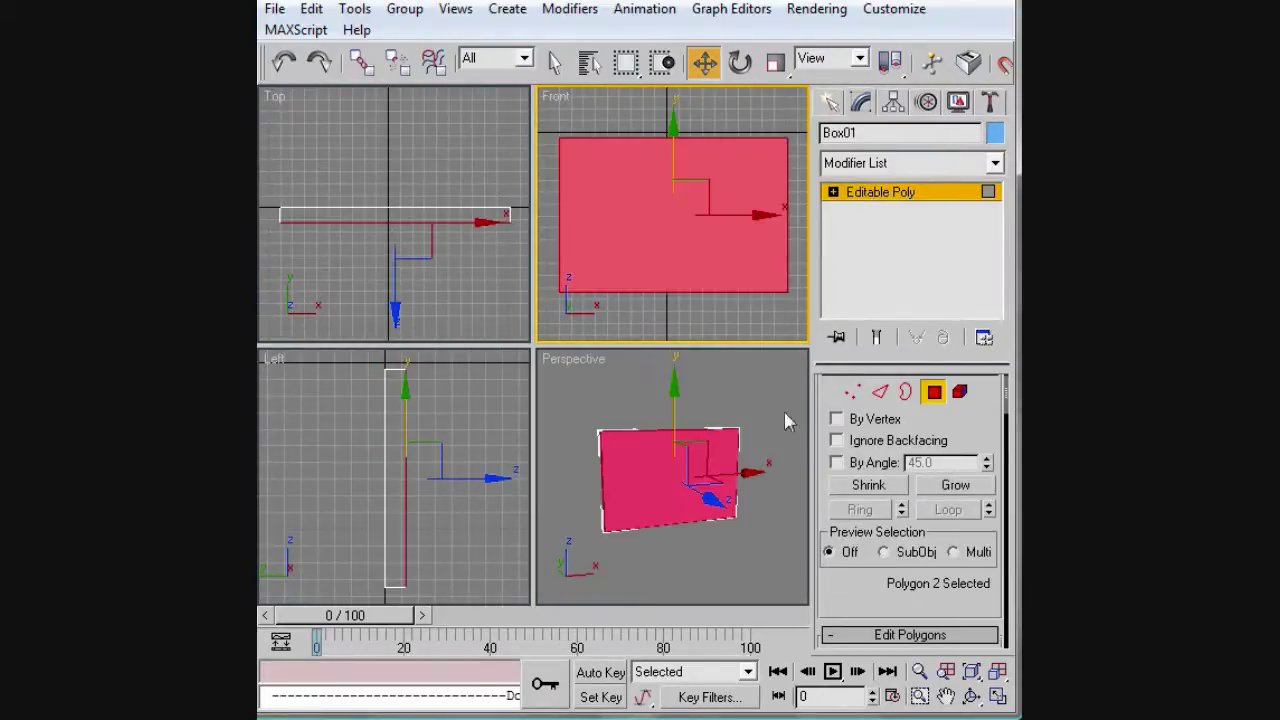
{"action": "scroll", "coordinate": [852, 600], "scroll_direction": "down", "scroll_amount": 5}
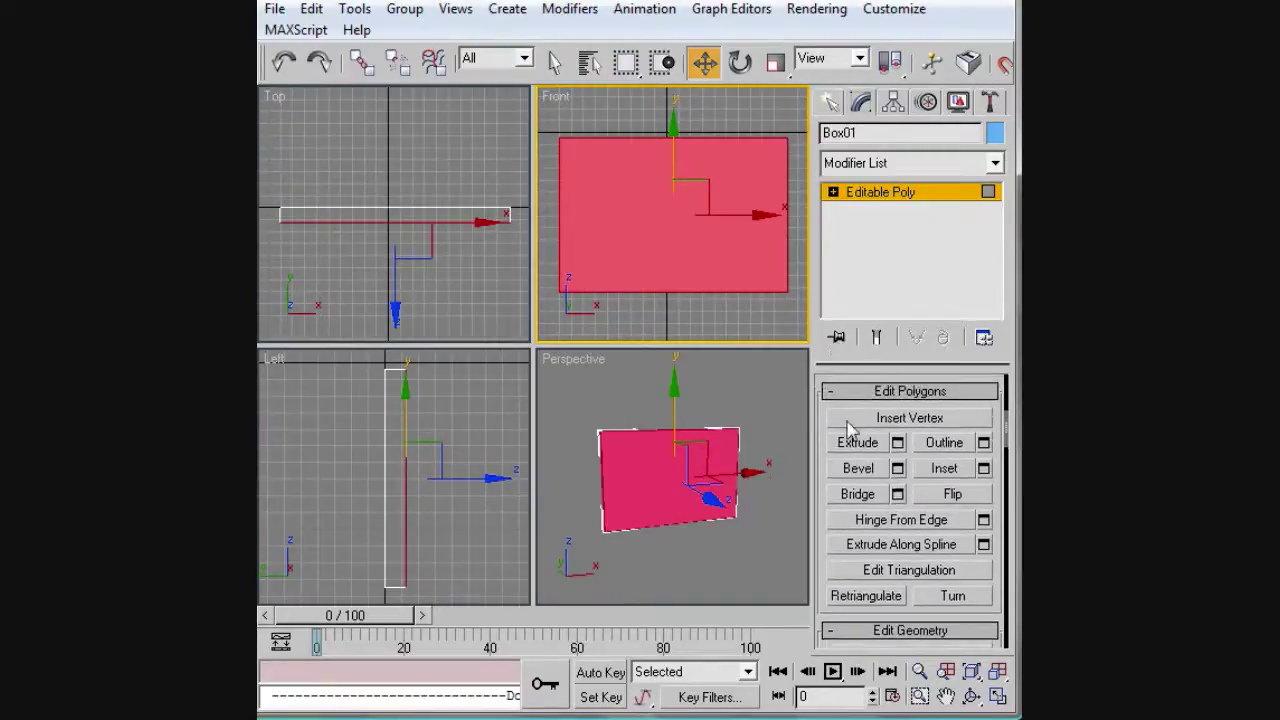
{"action": "left_click", "coordinate": [858, 470]}
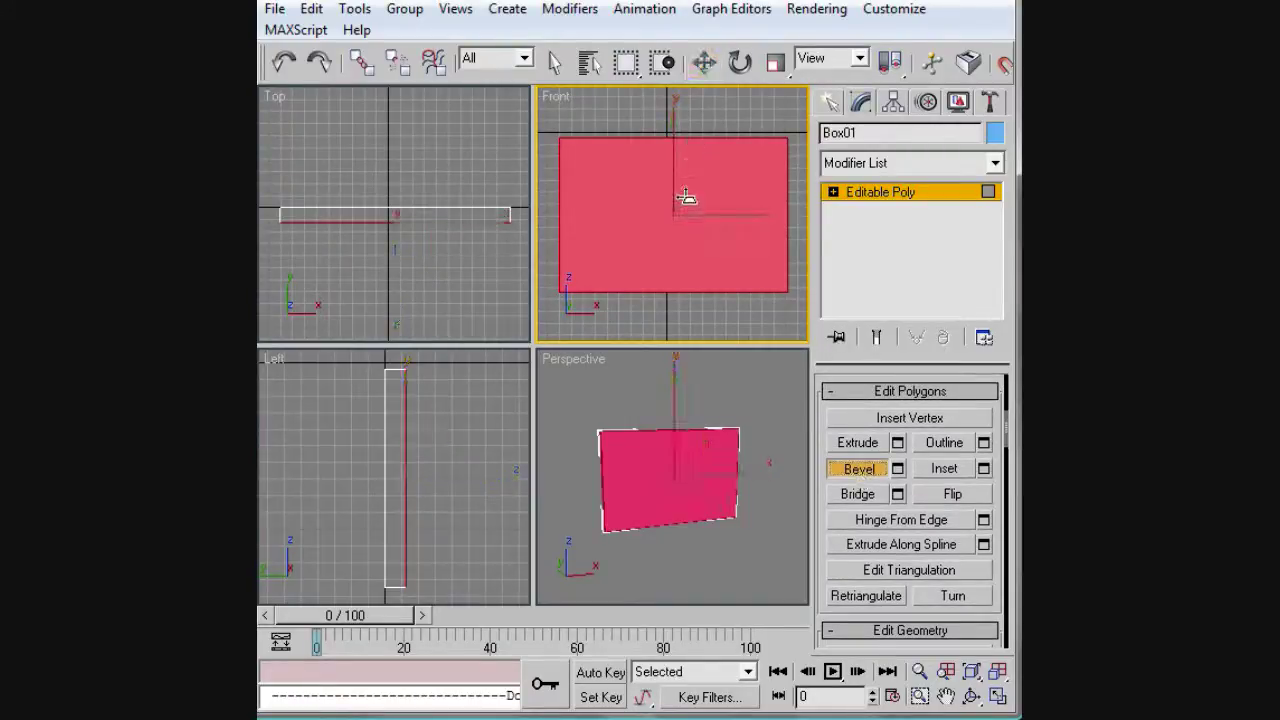
{"action": "left_click_drag", "start_coordinate": [686, 197], "coordinate": [689, 204]}
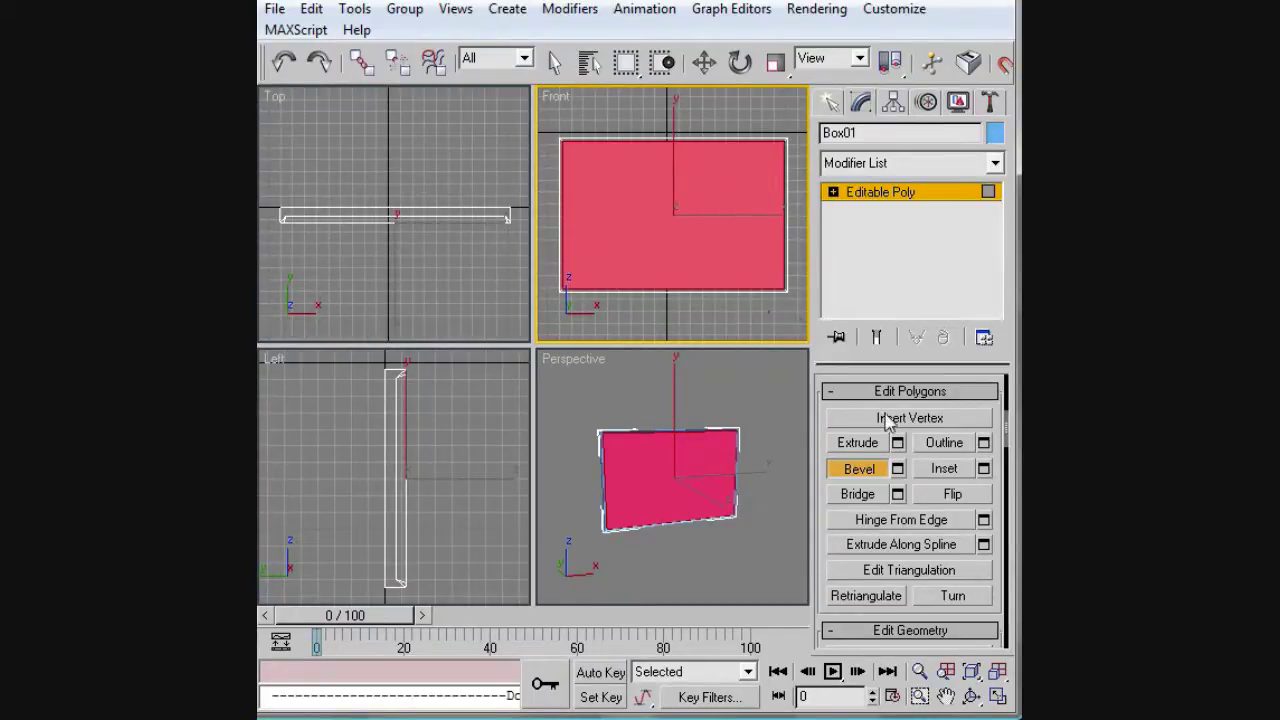
{"action": "left_click", "coordinate": [764, 490]}
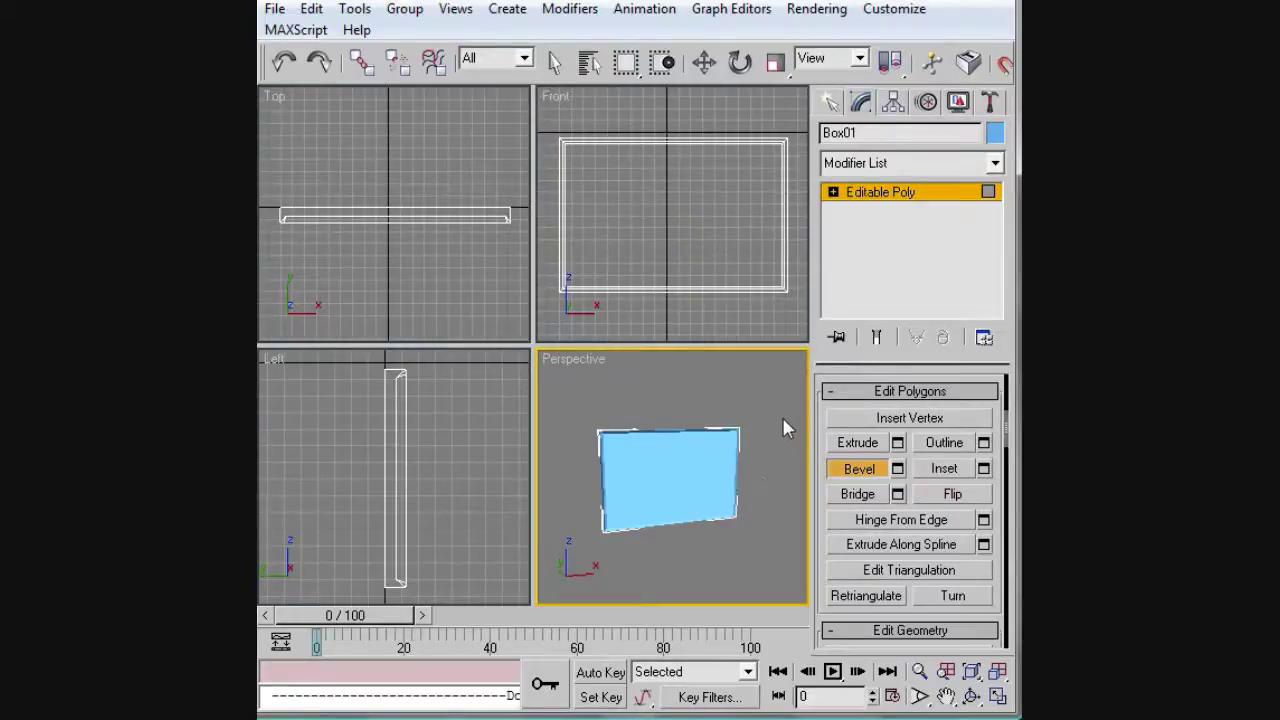
{"action": "mouse_move", "coordinate": [784, 428]}
{"action": "middle_mouse_down", "text": "alt"}
{"action": "mouse_move", "coordinate": [814, 408]}
{"action": "mouse_move", "coordinate": [772, 444]}
{"action": "middle_mouse_up", "text": "alt"}
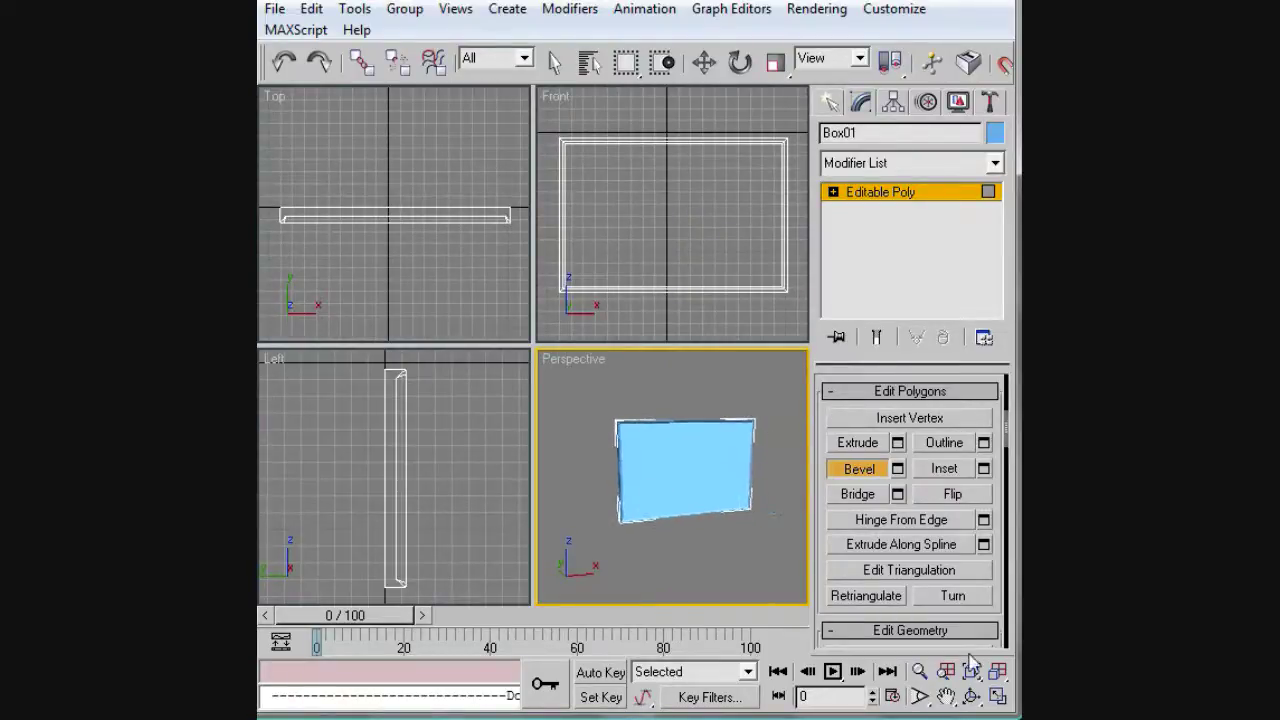
{"action": "left_click", "coordinate": [972, 696]}
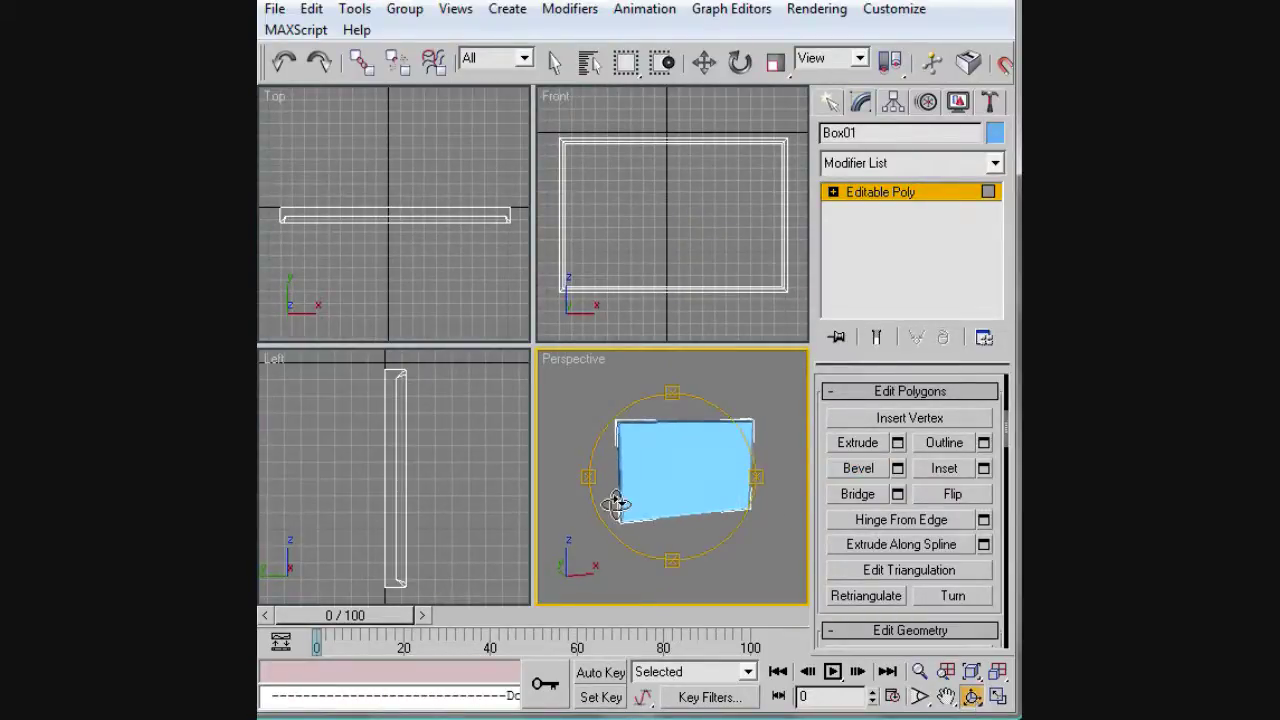
Step: Inset the box's back face, then scale the inset face narrower along X
{"action": "left_click_drag", "start_coordinate": [614, 506], "coordinate": [835, 503]}
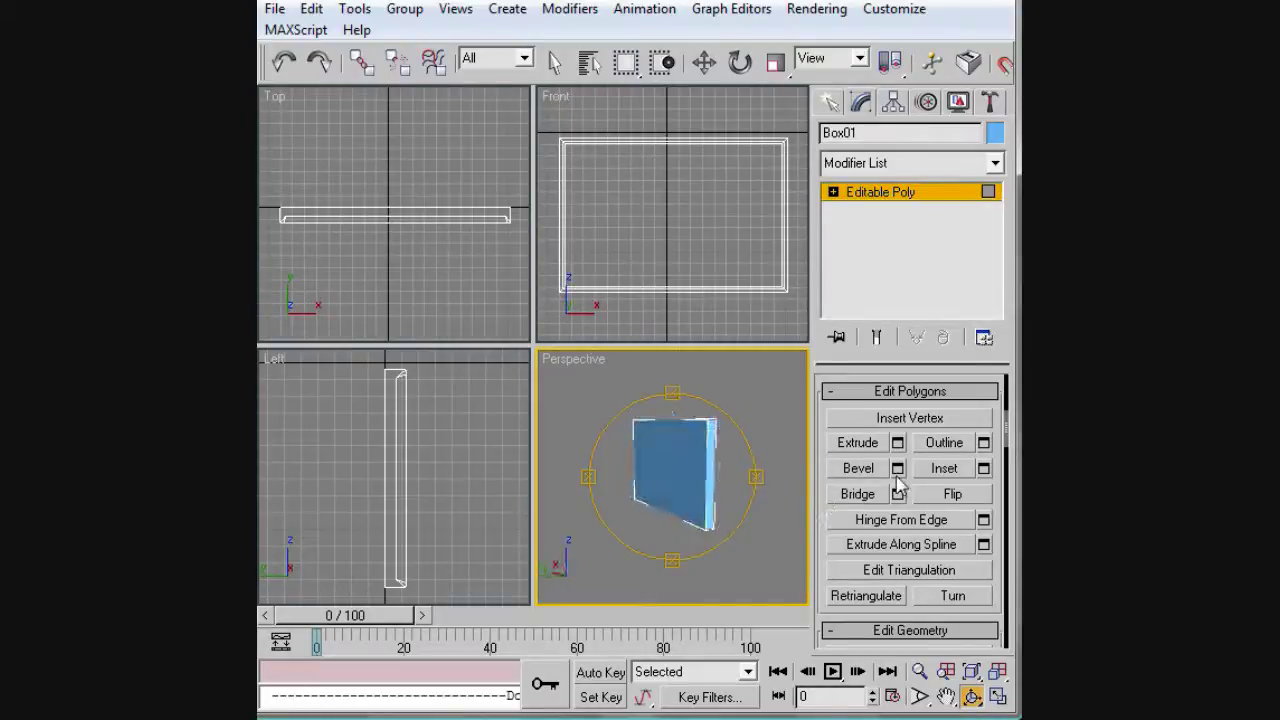
{"action": "left_click", "coordinate": [942, 470]}
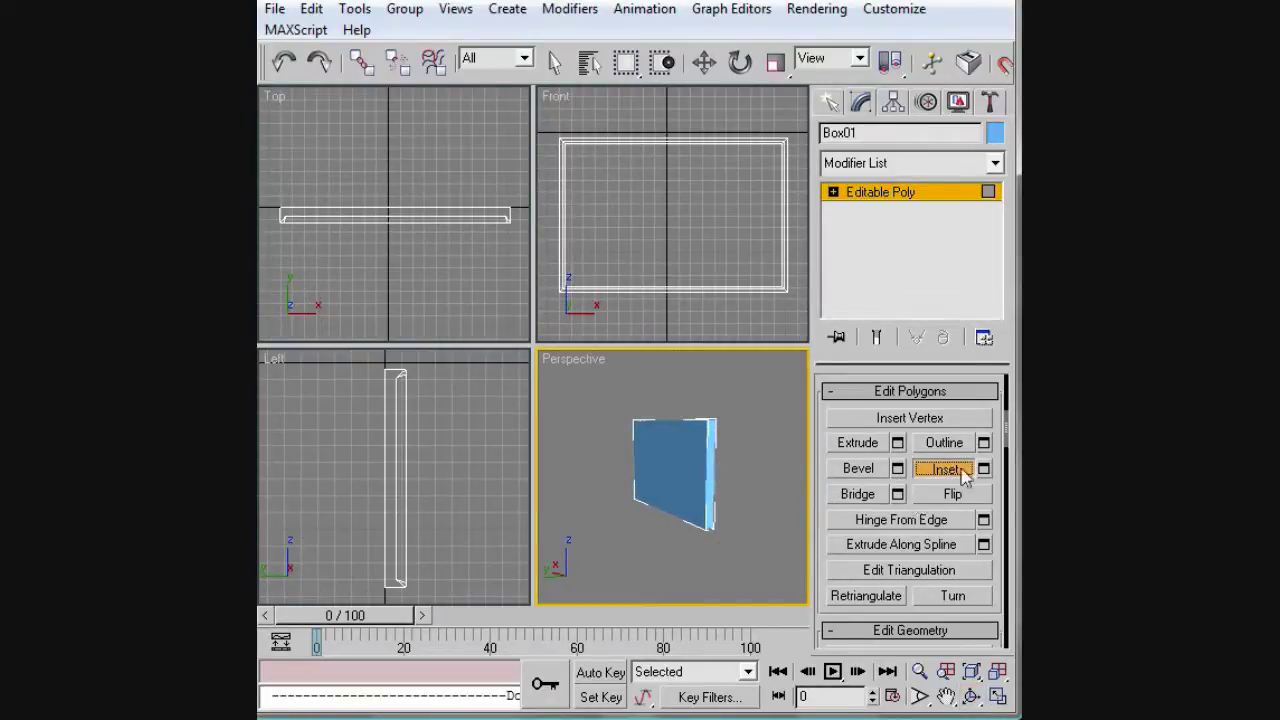
{"action": "left_click", "coordinate": [636, 458]}
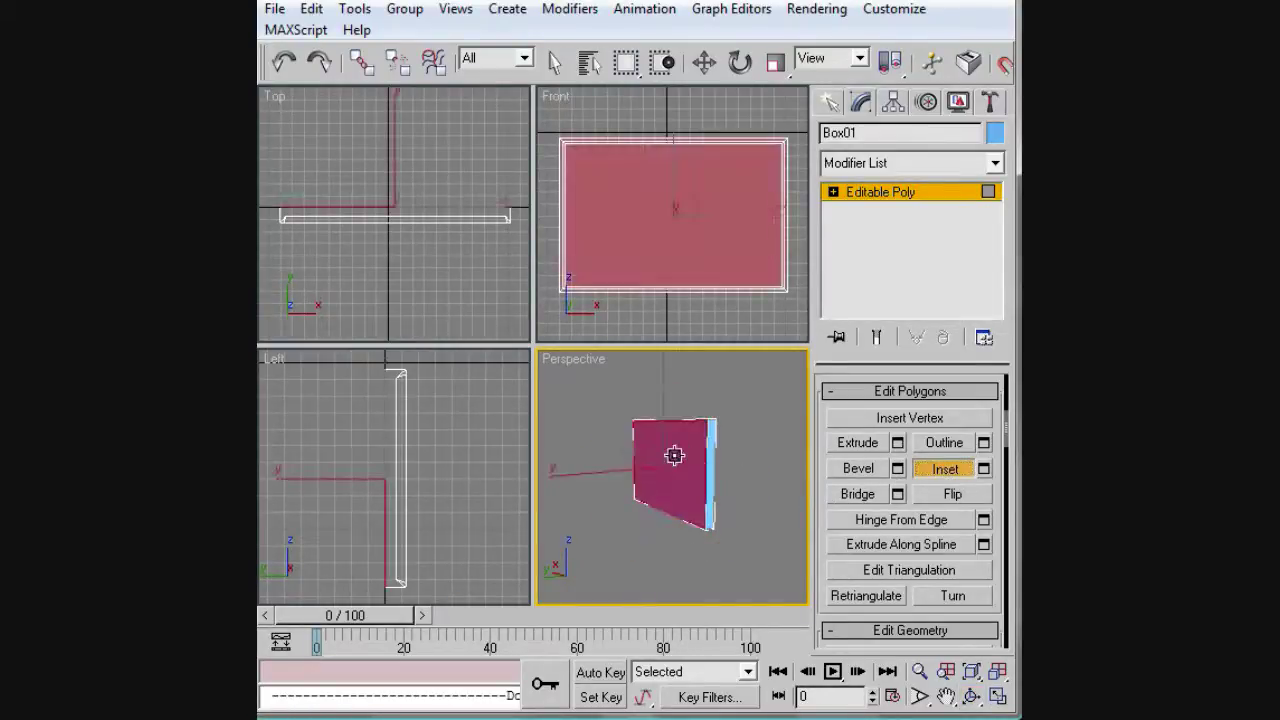
{"action": "left_click_drag", "start_coordinate": [673, 454], "coordinate": [666, 512]}
{"action": "key", "text": "r"}
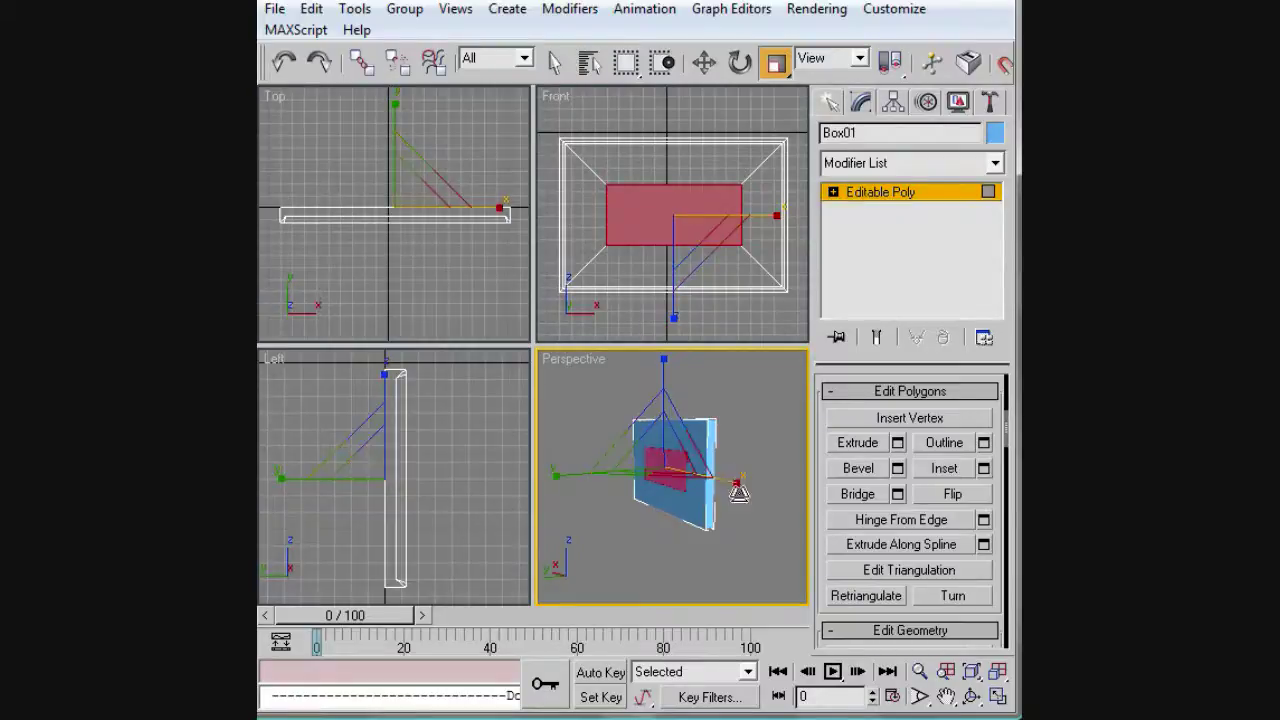
{"action": "left_click_drag", "start_coordinate": [734, 484], "coordinate": [718, 482]}
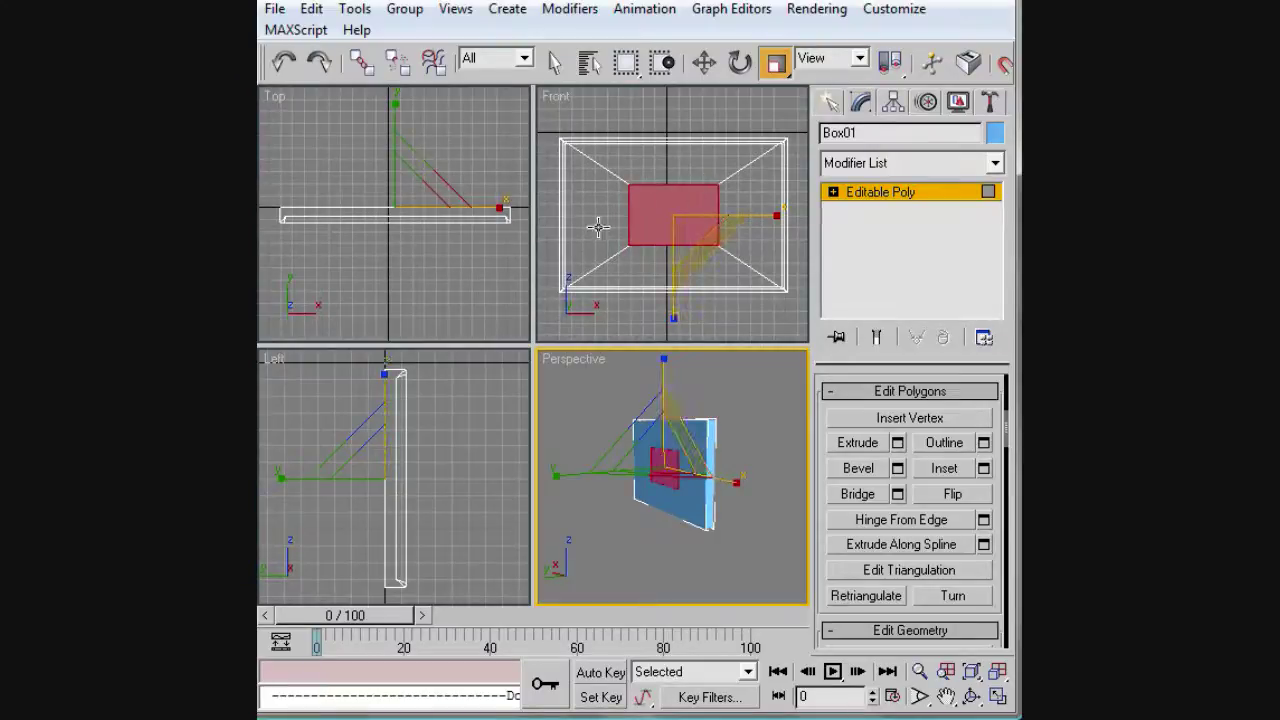
{"action": "left_click", "coordinate": [858, 468]}
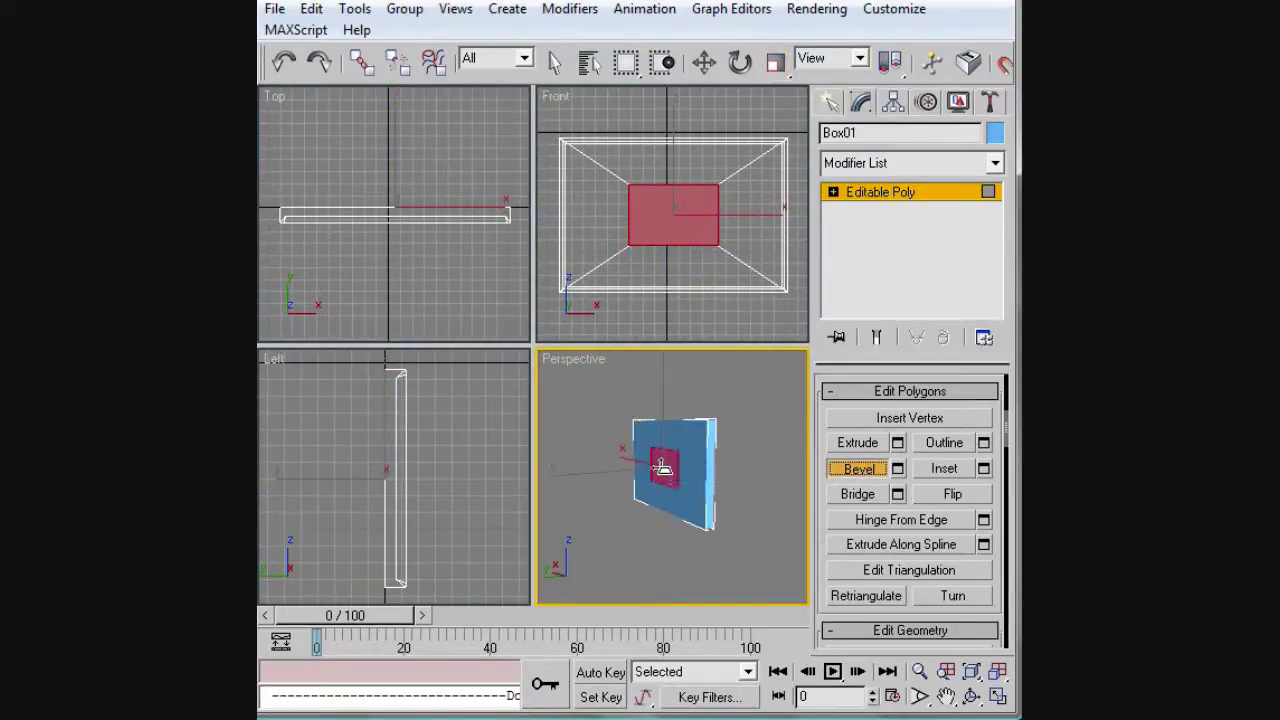
Step: Bevel two tapered sections from the inset face, then tilt it downward and lower it
{"action": "left_click_drag", "start_coordinate": [662, 468], "coordinate": [636, 426]}
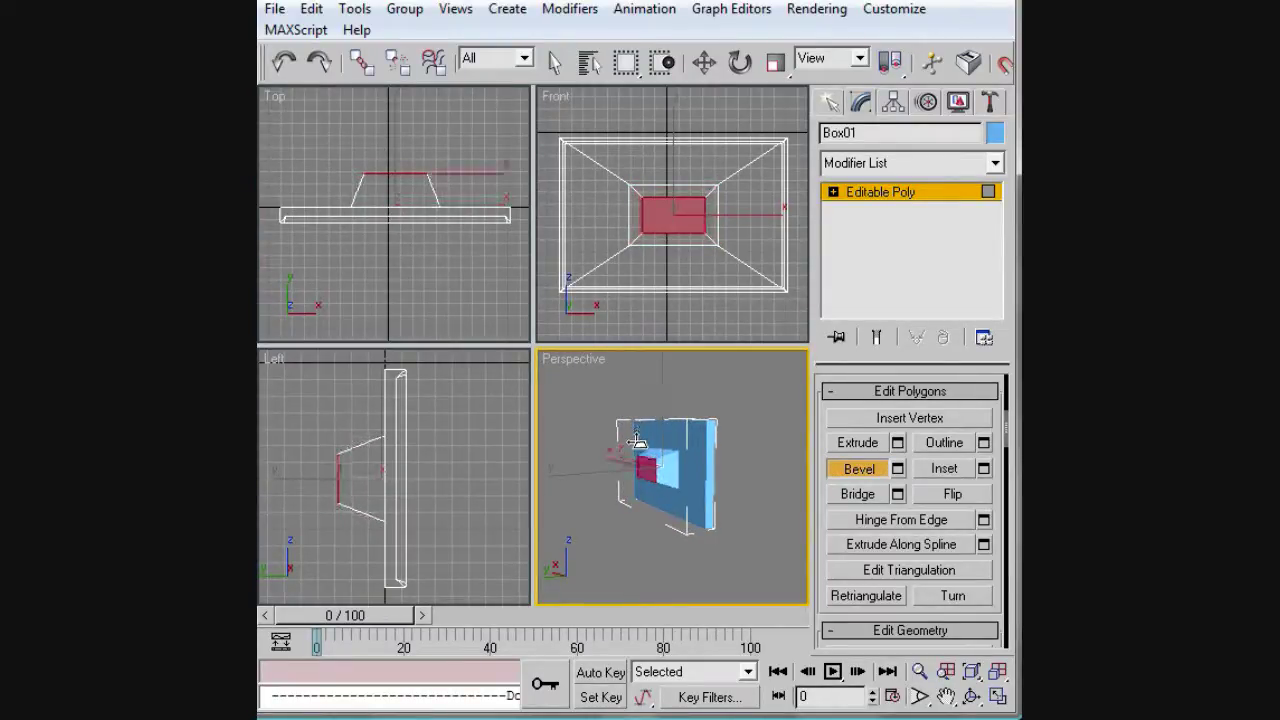
{"action": "left_click", "coordinate": [635, 440]}
{"action": "left_click_drag", "start_coordinate": [635, 440], "coordinate": [621, 416]}
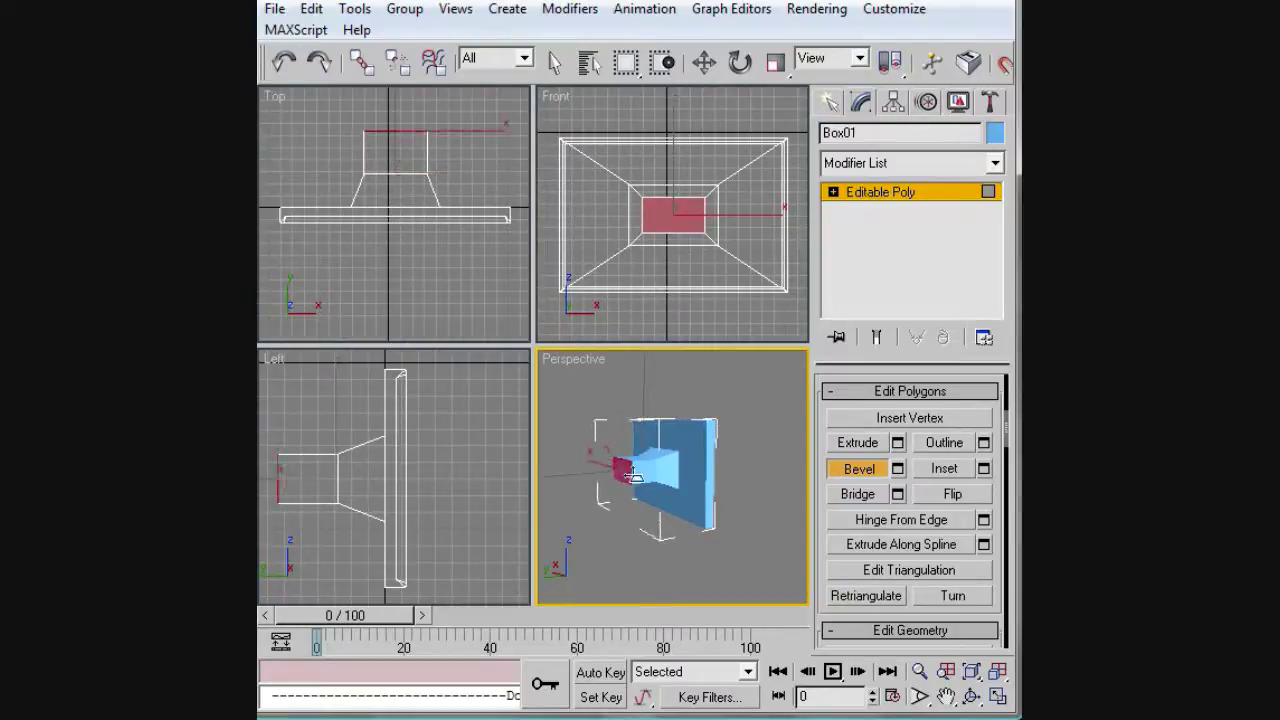
{"action": "key", "text": "e"}
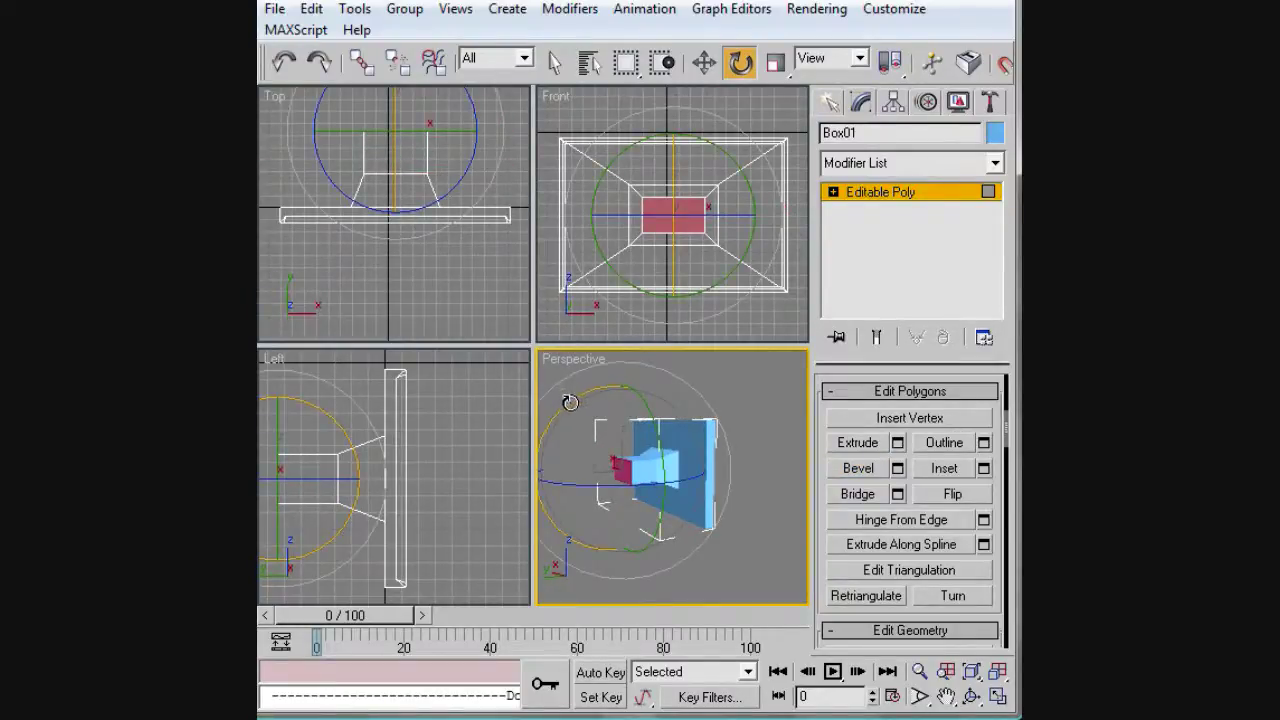
{"action": "left_click_drag", "start_coordinate": [569, 402], "coordinate": [556, 523]}
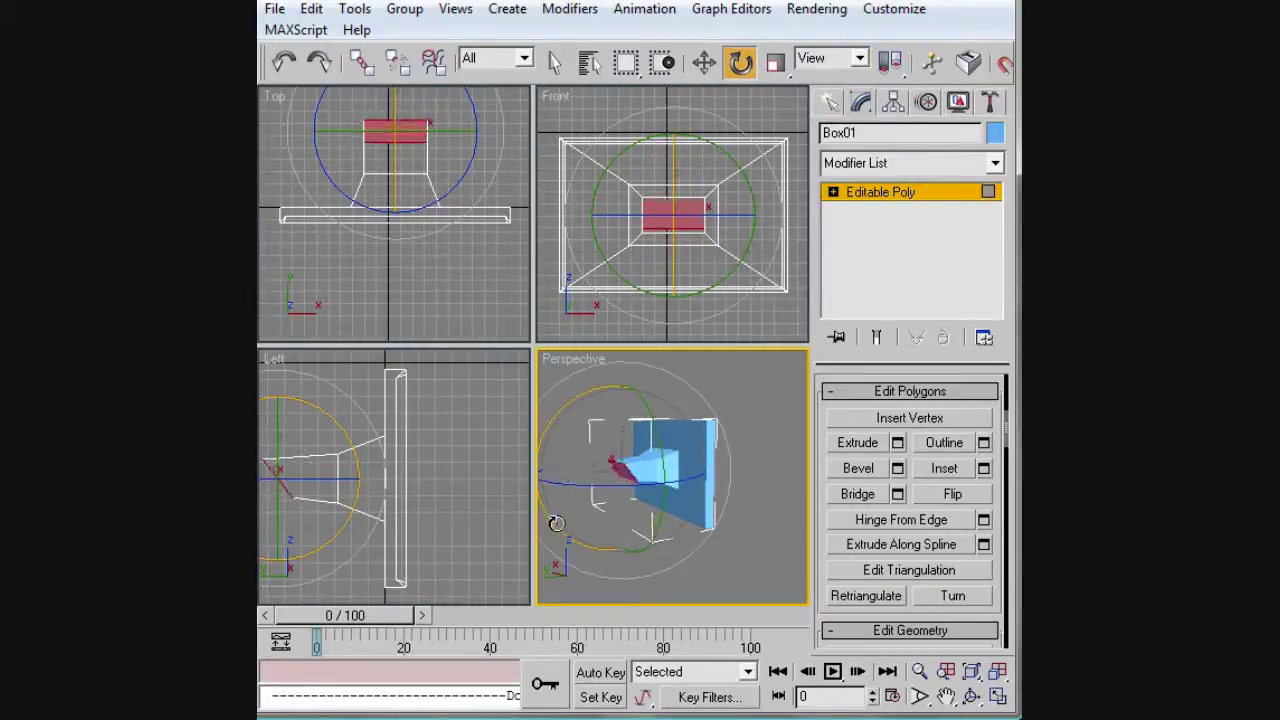
{"action": "key", "text": "w"}
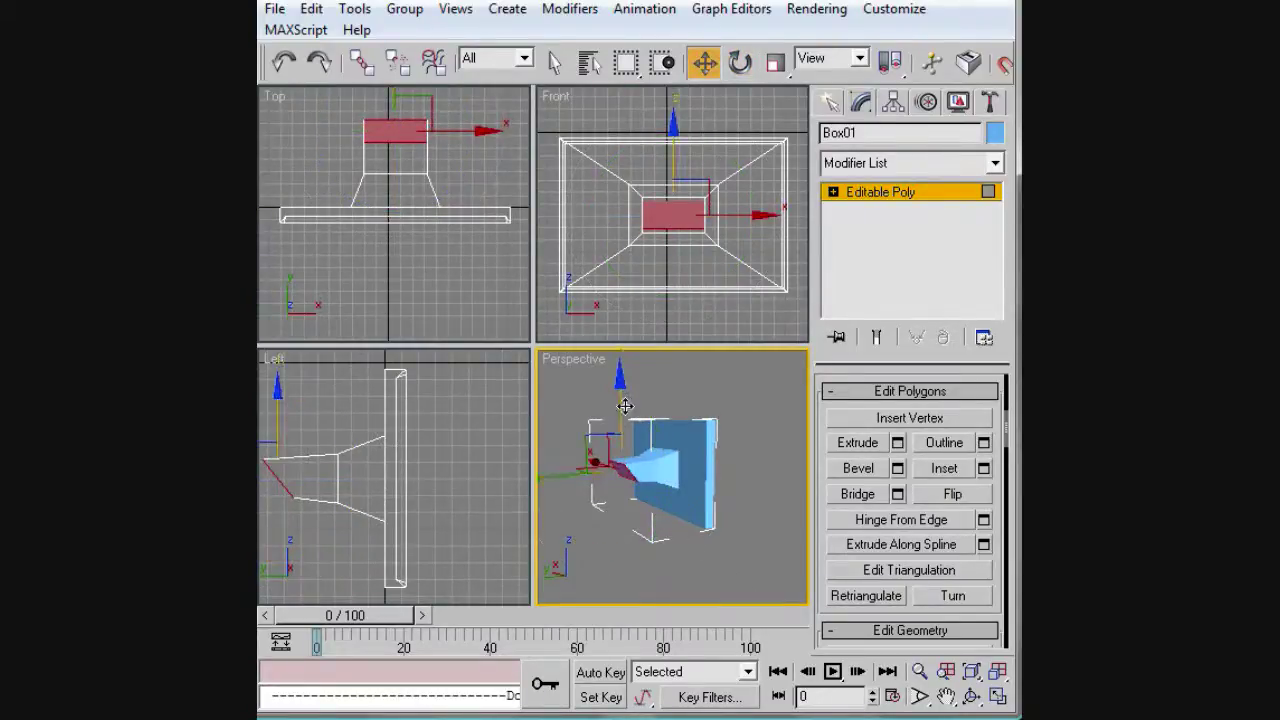
{"action": "left_click_drag", "start_coordinate": [624, 405], "coordinate": [804, 569]}
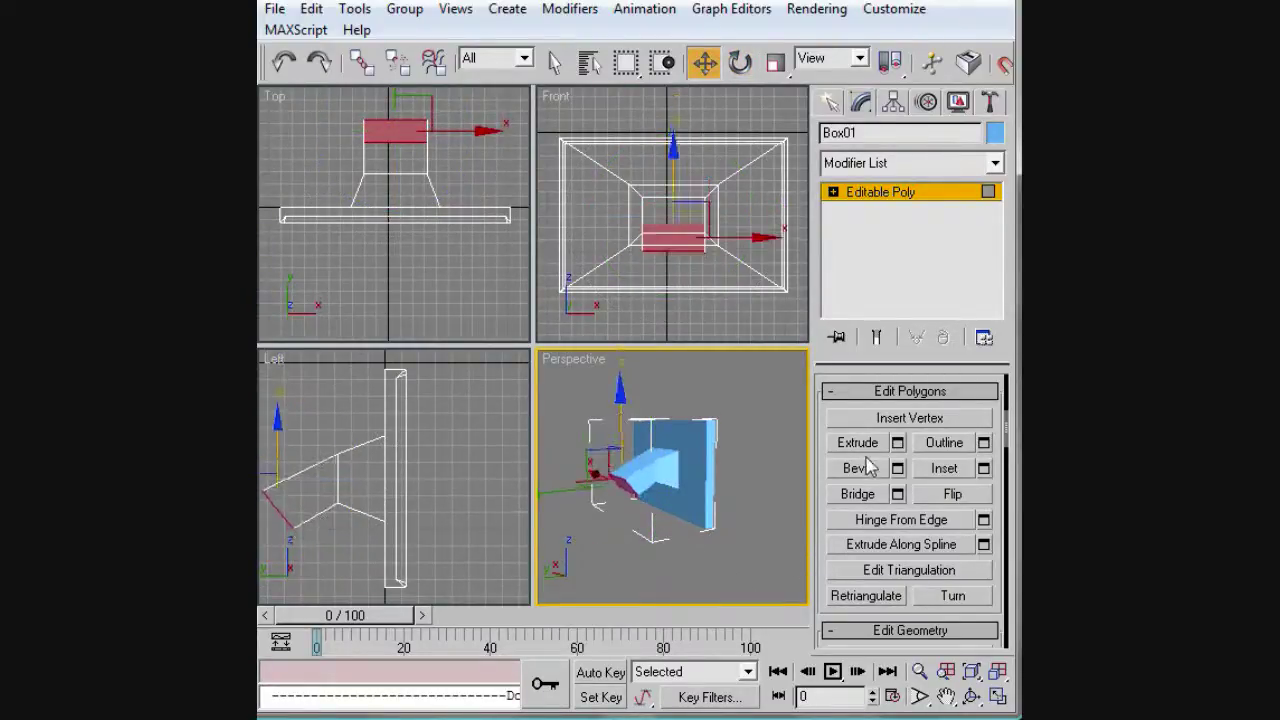
Step: Extrude the face to lengthen the stand, rotate its end downward and slide it back
{"action": "left_click", "coordinate": [857, 443]}
{"action": "left_click_drag", "start_coordinate": [623, 449], "coordinate": [523, 583]}
{"action": "key", "text": "e"}
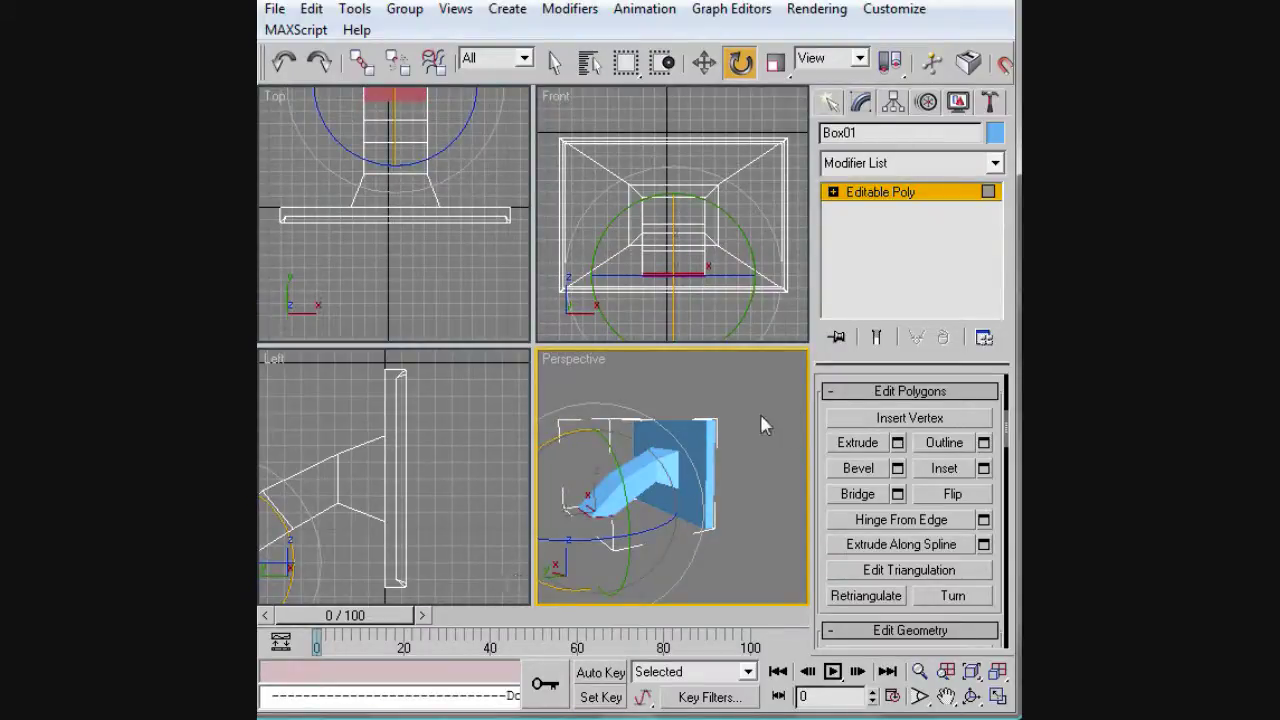
{"action": "middle_click_drag", "start_coordinate": [760, 425], "coordinate": [796, 390], "text": "alt"}
{"action": "key", "text": "w"}
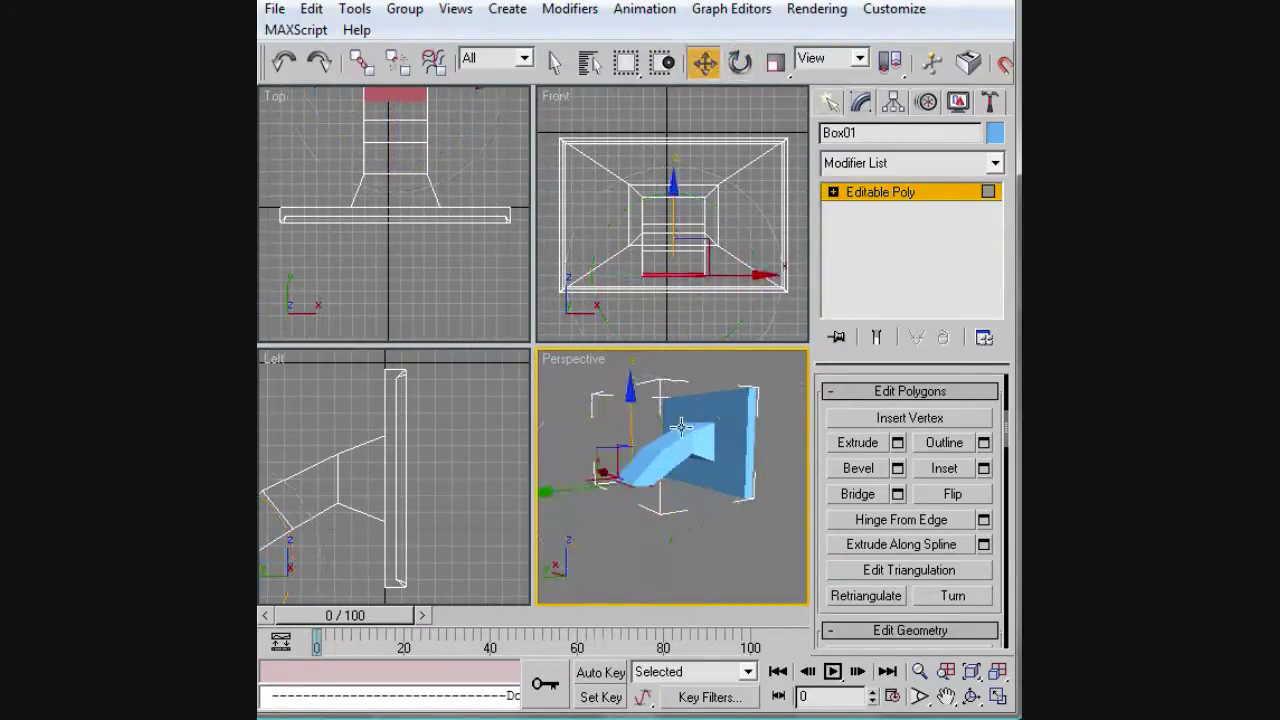
{"action": "left_click_drag", "start_coordinate": [636, 408], "coordinate": [635, 432]}
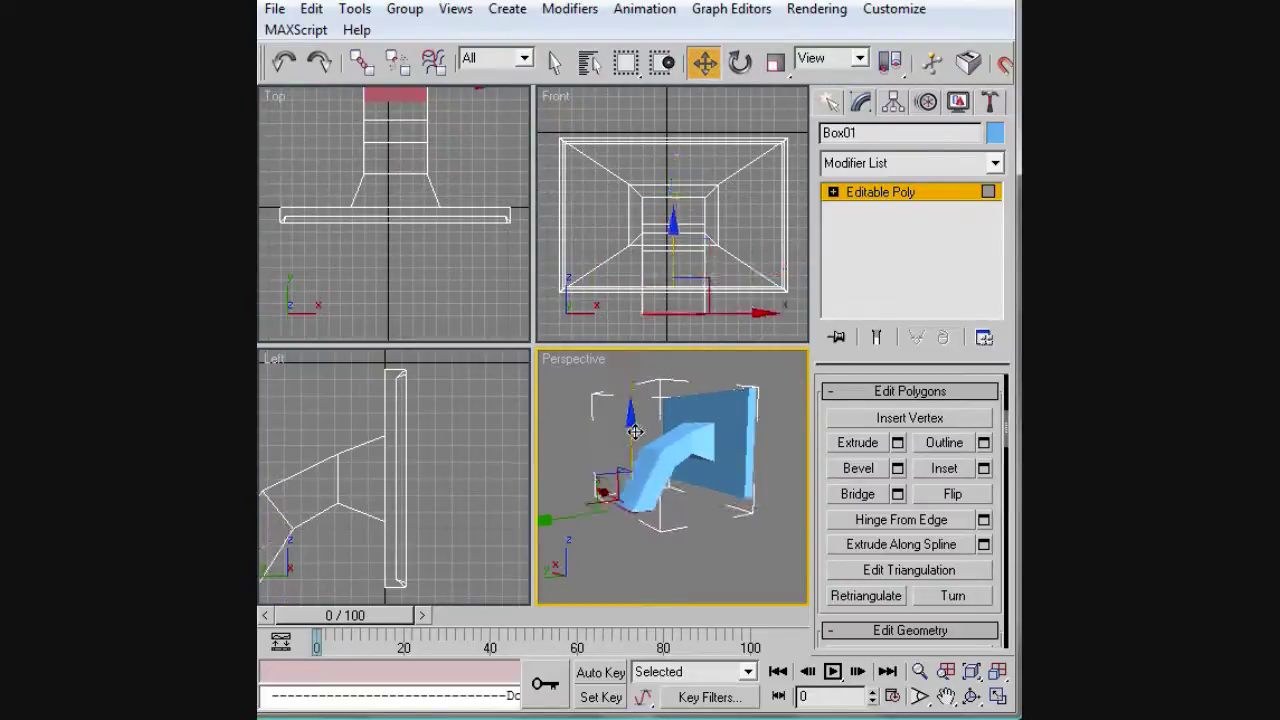
{"action": "left_click_drag", "start_coordinate": [565, 519], "coordinate": [617, 490]}
Step: Bevel the stand's end face downward into a flared base
{"action": "left_click", "coordinate": [862, 468]}
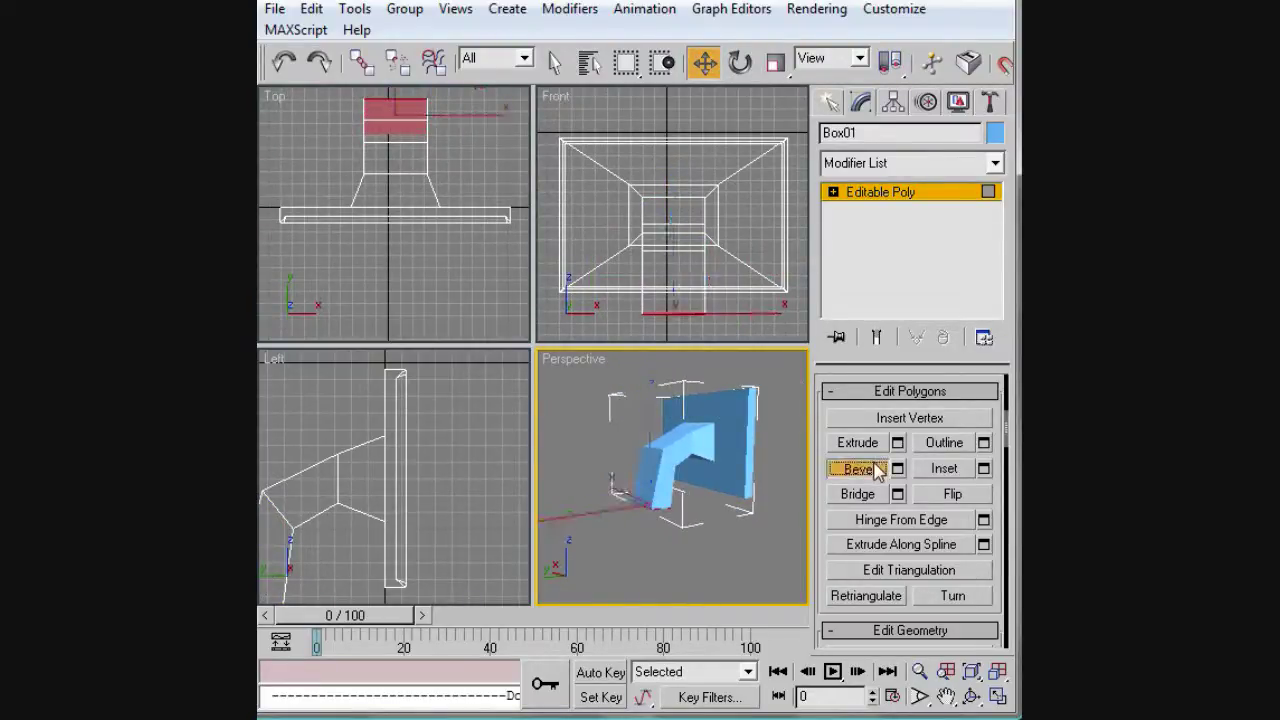
{"action": "left_click_drag", "start_coordinate": [650, 503], "coordinate": [624, 434]}
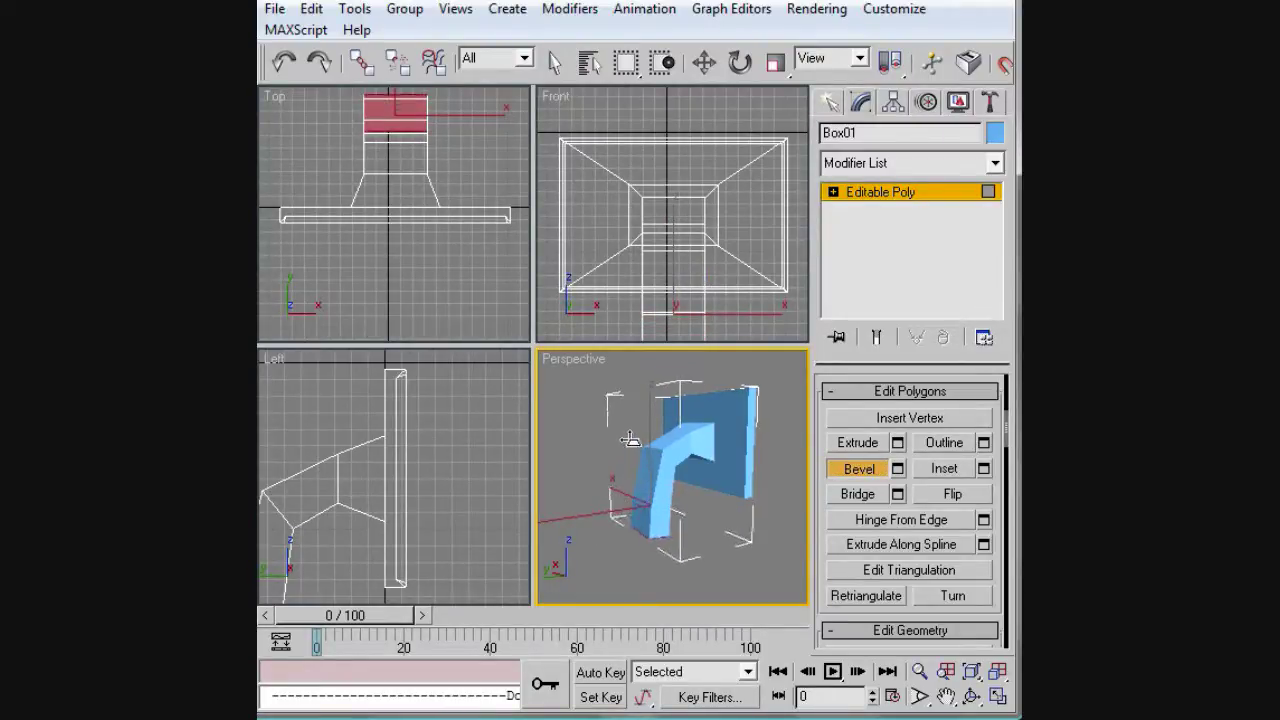
{"action": "left_click", "coordinate": [789, 449]}
{"action": "mouse_move", "coordinate": [660, 510]}
{"action": "left_mouse_down"}
{"action": "mouse_move", "coordinate": [647, 481]}
{"action": "mouse_move", "coordinate": [652, 517]}
{"action": "left_mouse_up"}
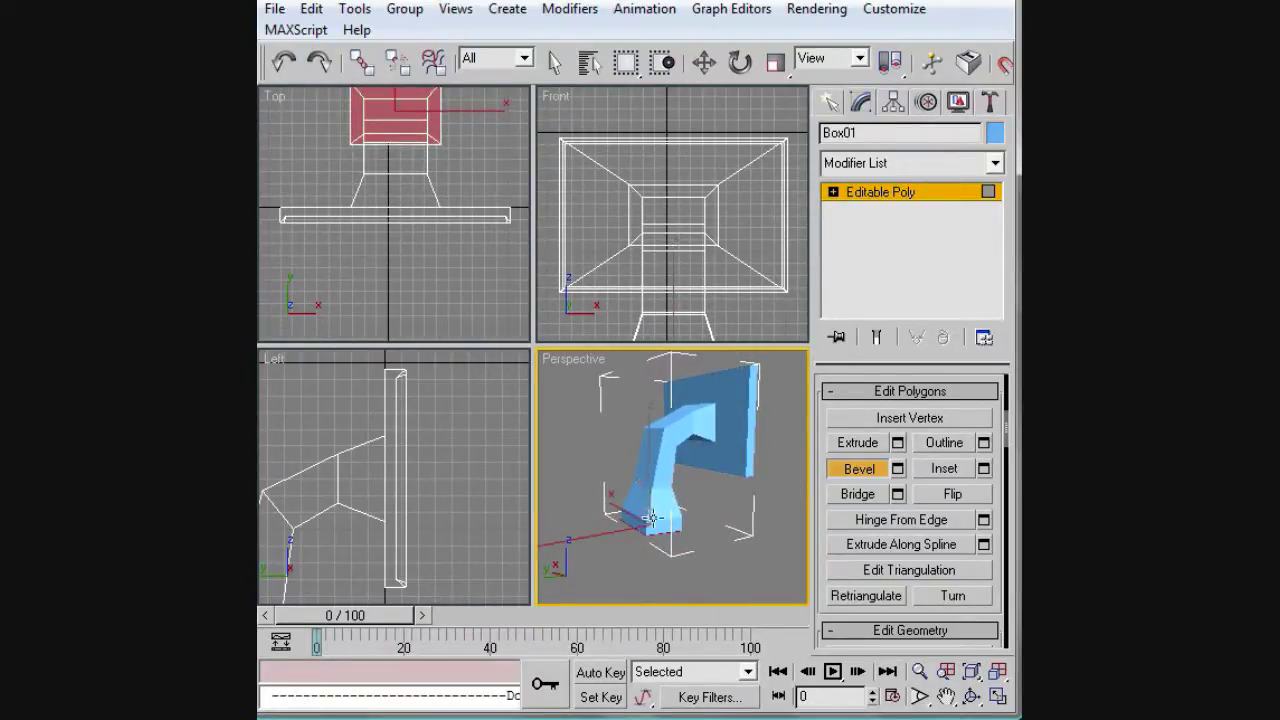
Step: Orbit the Perspective view to face the monitor and exit Polygon sub-object level
{"action": "middle_click_drag", "start_coordinate": [788, 493], "coordinate": [700, 540], "text": "alt"}
{"action": "left_click", "coordinate": [971, 696]}
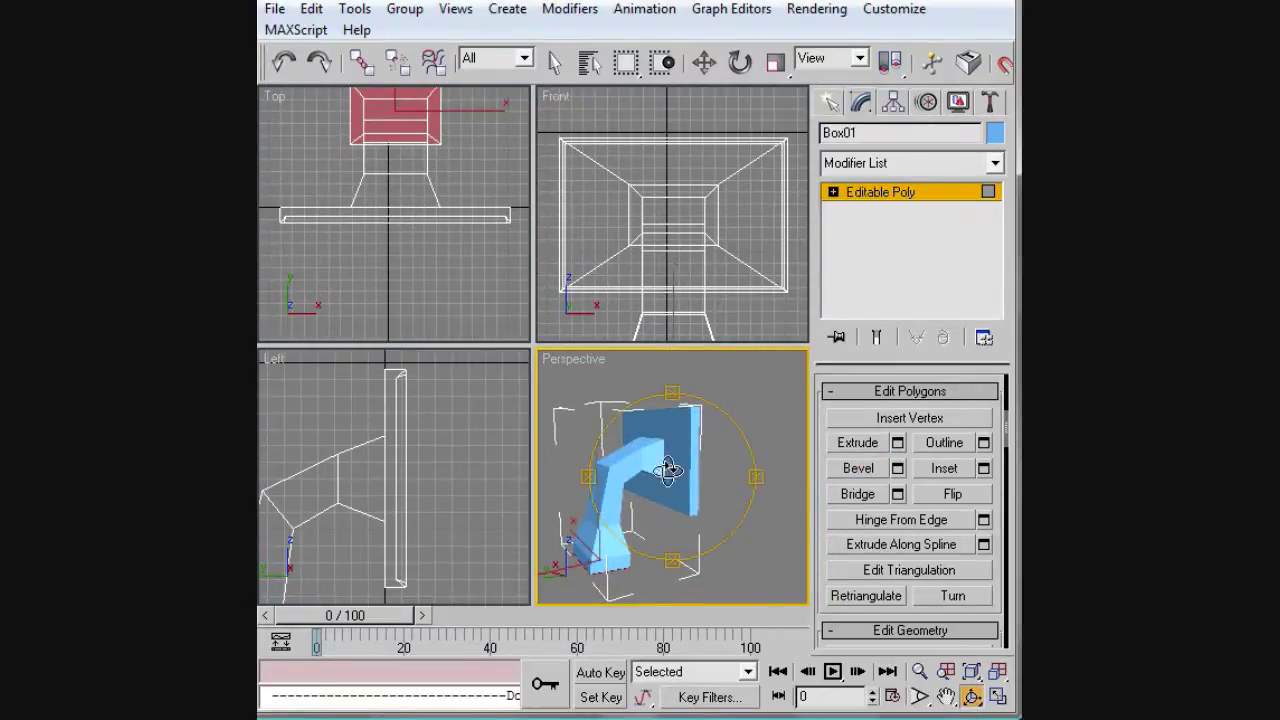
{"action": "left_click_drag", "start_coordinate": [672, 466], "coordinate": [427, 472]}
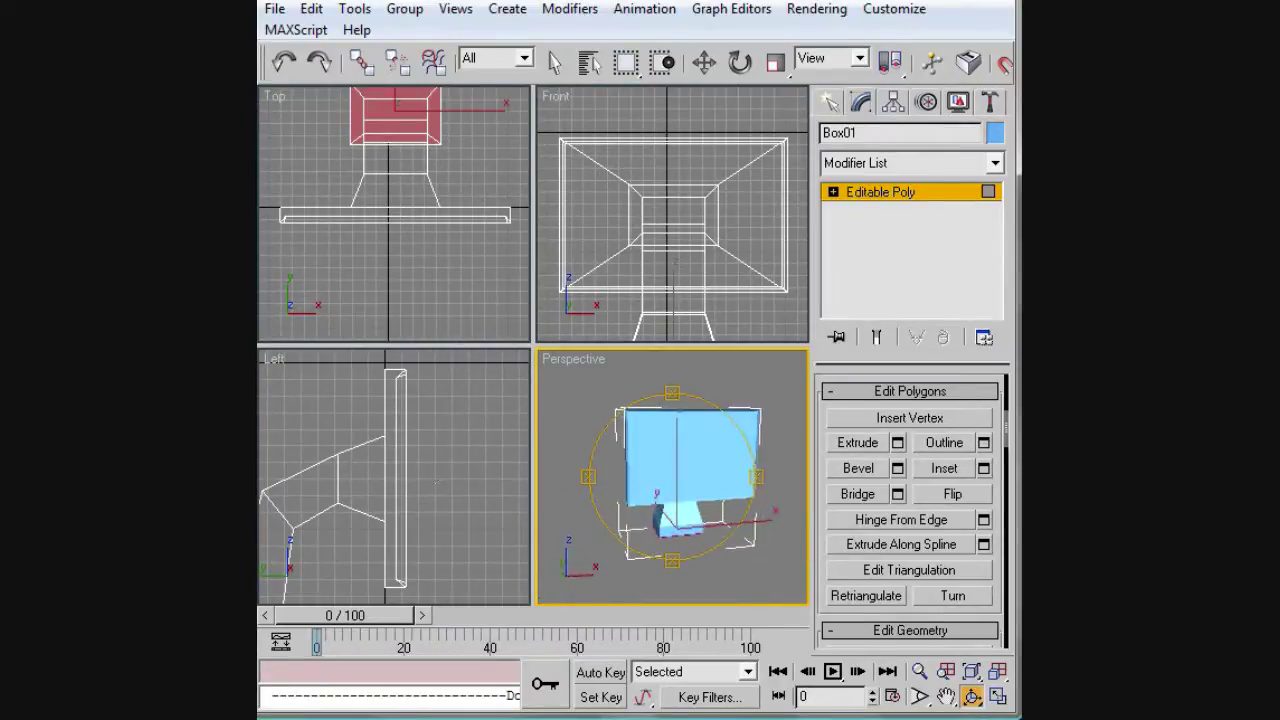
{"action": "left_click", "coordinate": [900, 193]}
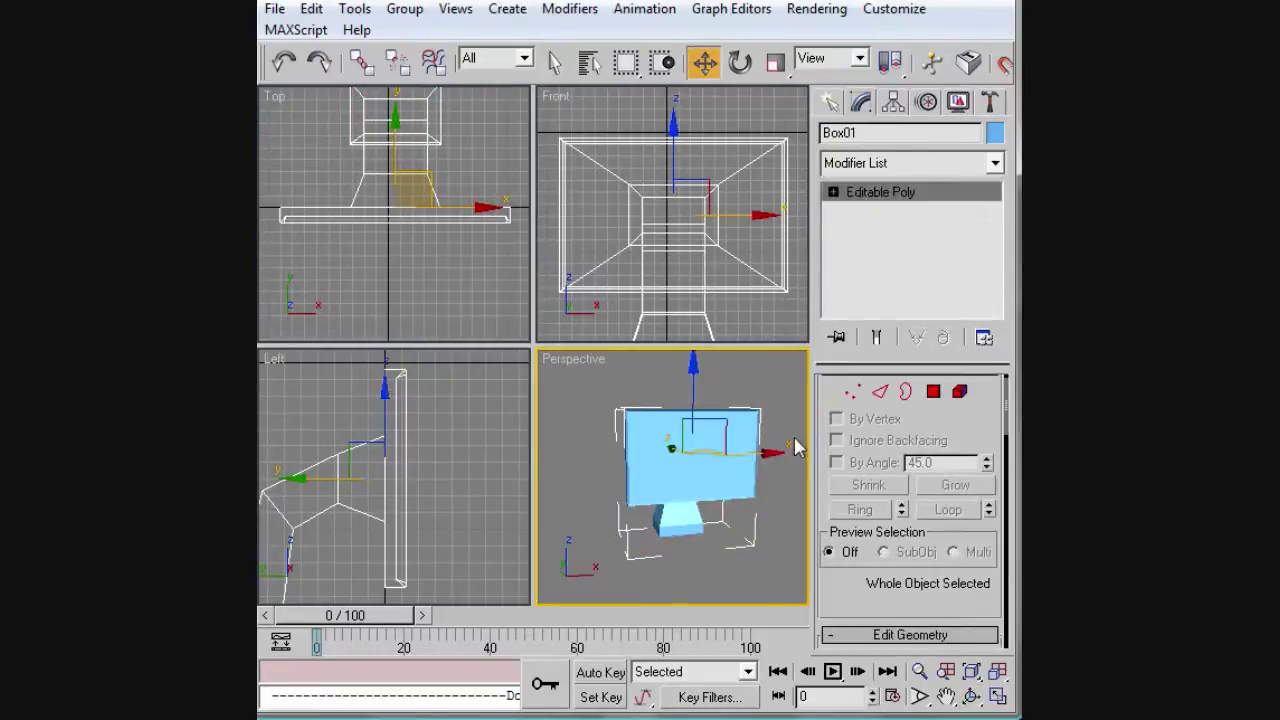
{"action": "middle_click_drag", "start_coordinate": [800, 442], "coordinate": [740, 420], "text": "alt"}
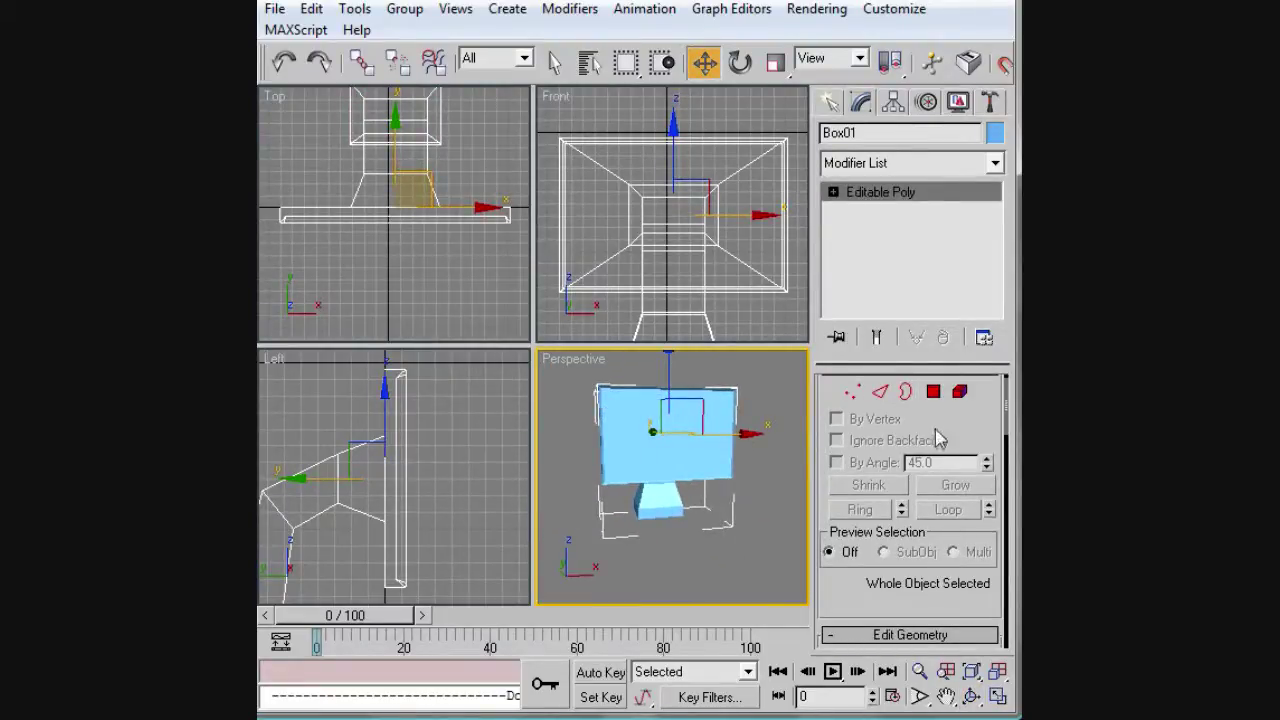
{"action": "left_click", "coordinate": [852, 391]}
Step: Raise the base's bottom vertices in the Front view
{"action": "scroll", "coordinate": [771, 303], "scroll_direction": "up", "scroll_amount": 3}
{"action": "middle_click_drag", "start_coordinate": [771, 303], "coordinate": [812, 223]}
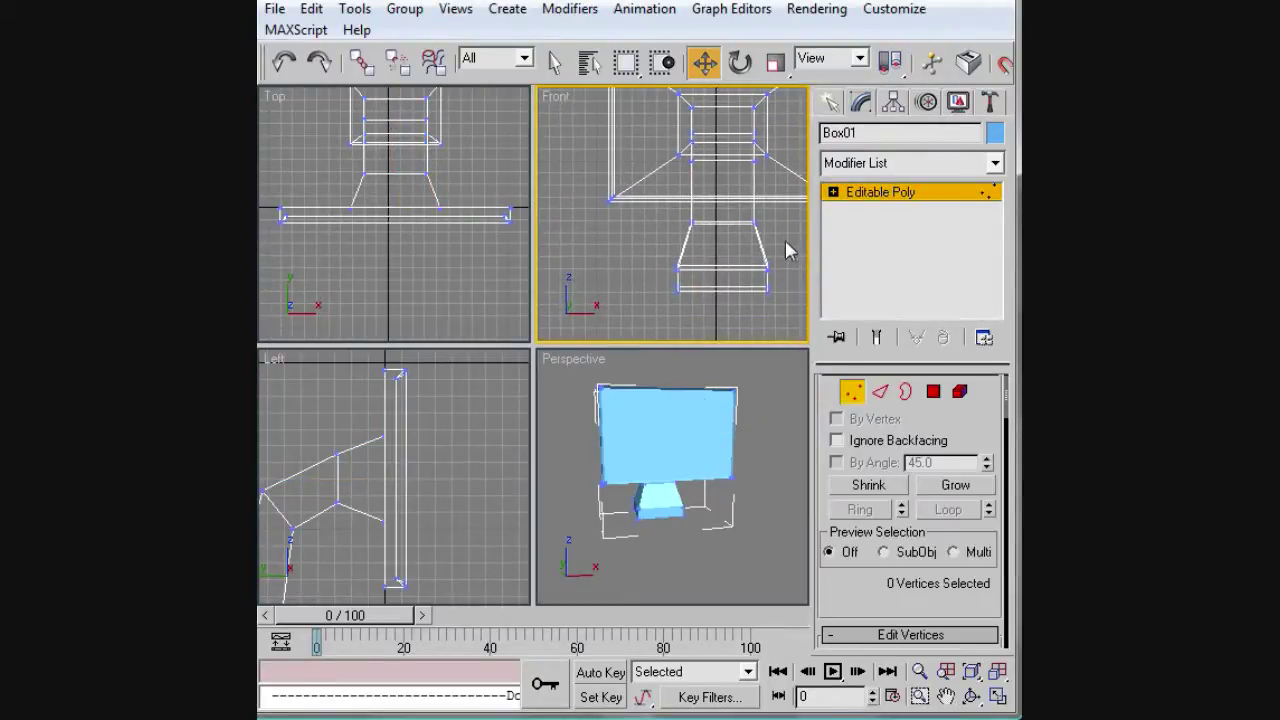
{"action": "left_click_drag", "start_coordinate": [786, 283], "coordinate": [658, 247]}
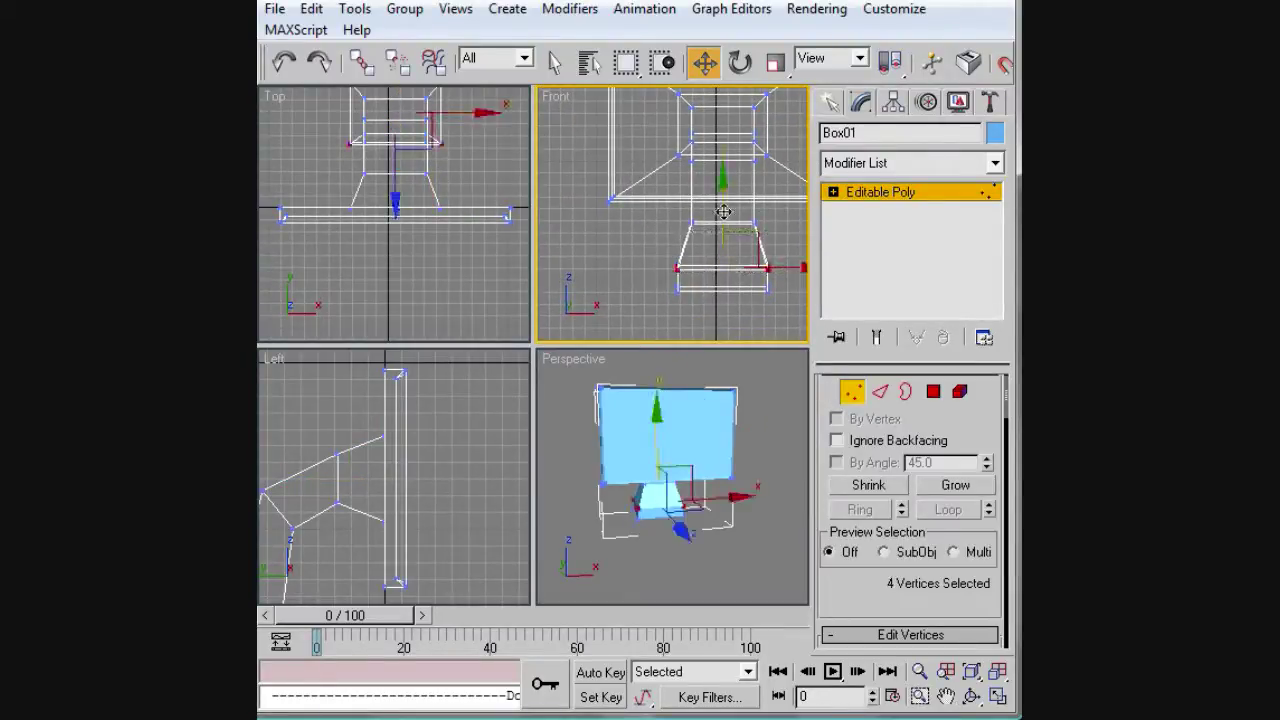
{"action": "left_click_drag", "start_coordinate": [723, 212], "coordinate": [723, 193]}
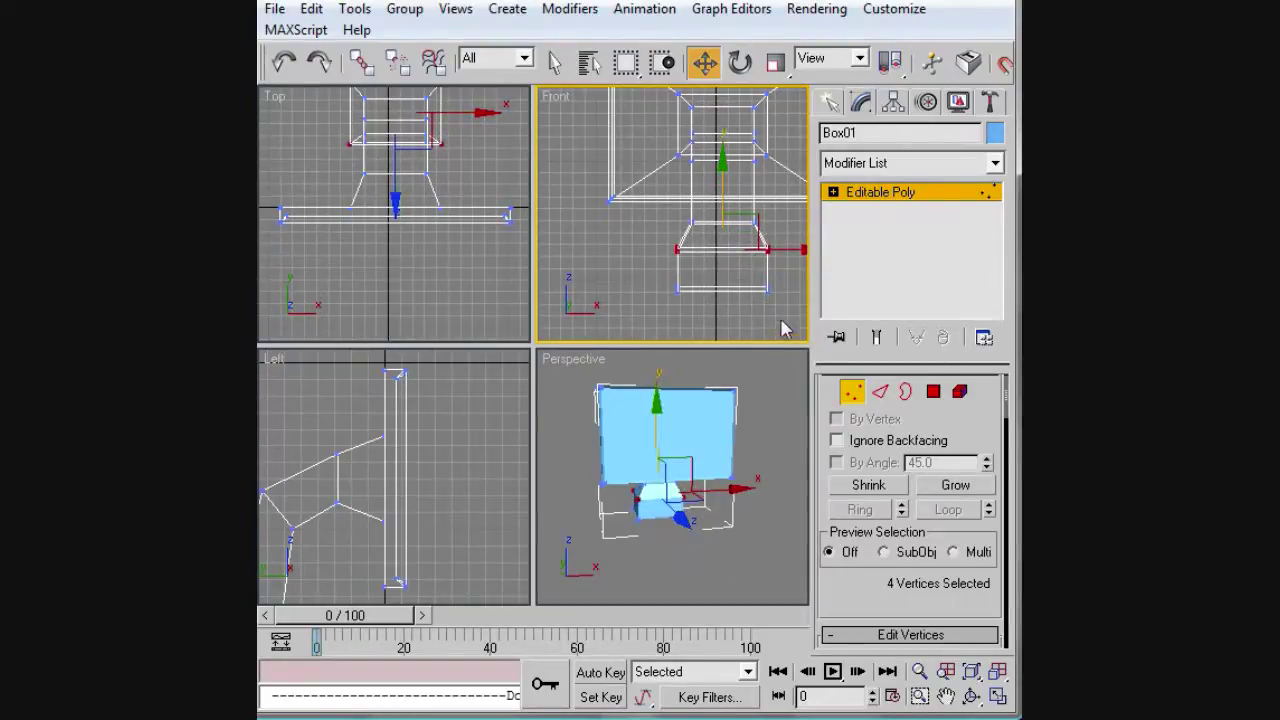
Step: Scale the lower base vertices wider along X, then deselect and return to Polygon mode
{"action": "left_click_drag", "start_coordinate": [800, 313], "coordinate": [650, 246]}
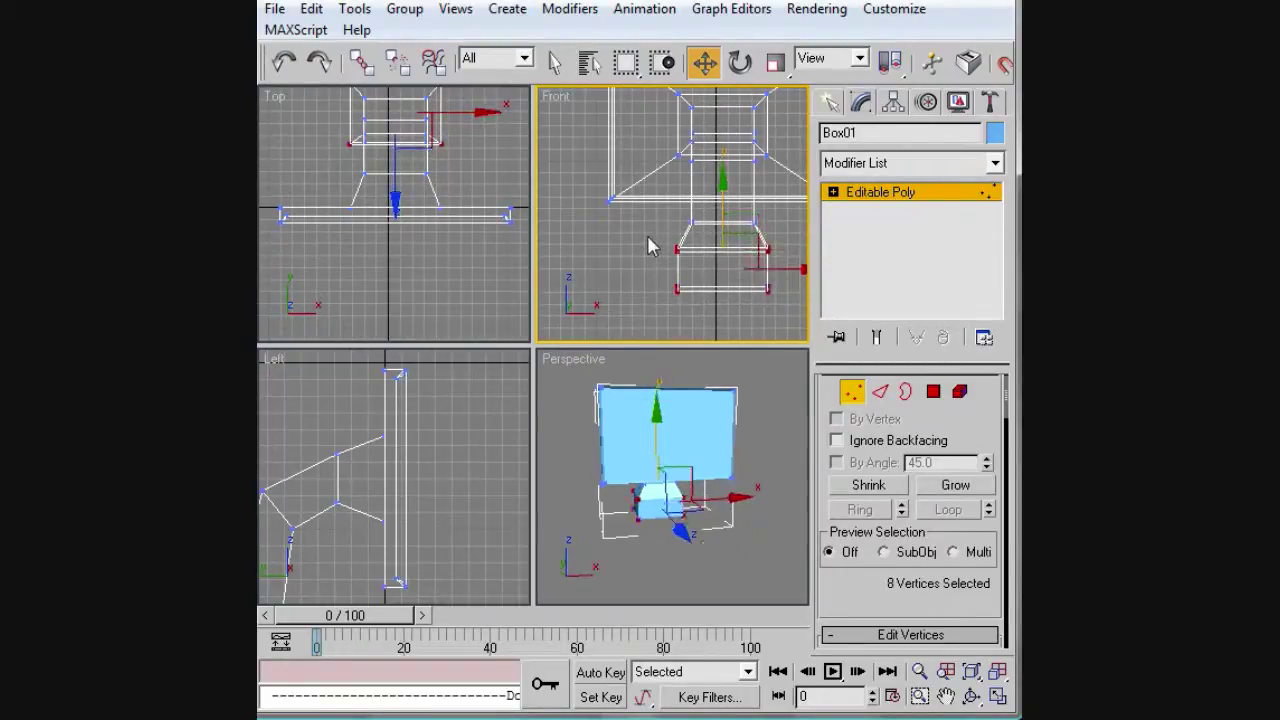
{"action": "key", "text": "r"}
{"action": "left_click_drag", "start_coordinate": [805, 266], "coordinate": [838, 277]}
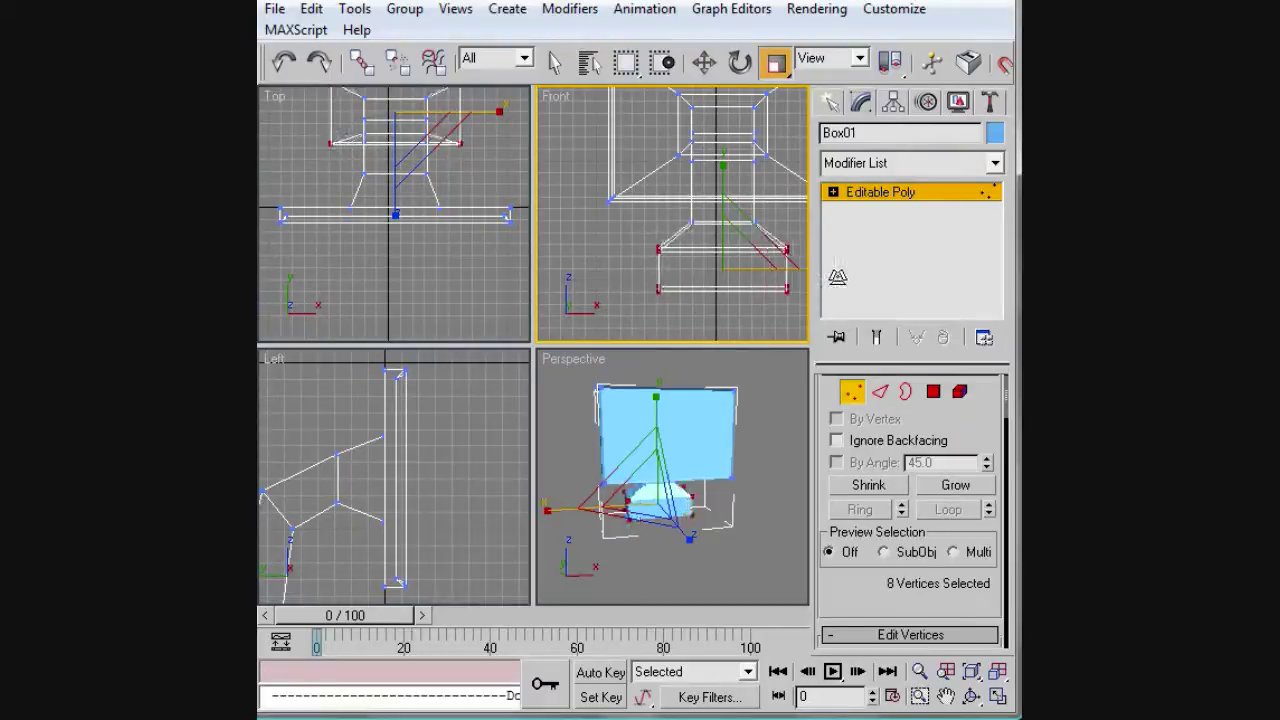
{"action": "left_click", "coordinate": [786, 514]}
{"action": "mouse_move", "coordinate": [786, 514]}
{"action": "middle_mouse_down"}
{"action": "mouse_move", "coordinate": [772, 524]}
{"action": "mouse_move", "coordinate": [784, 526]}
{"action": "middle_mouse_up"}
{"action": "left_click", "coordinate": [933, 391]}
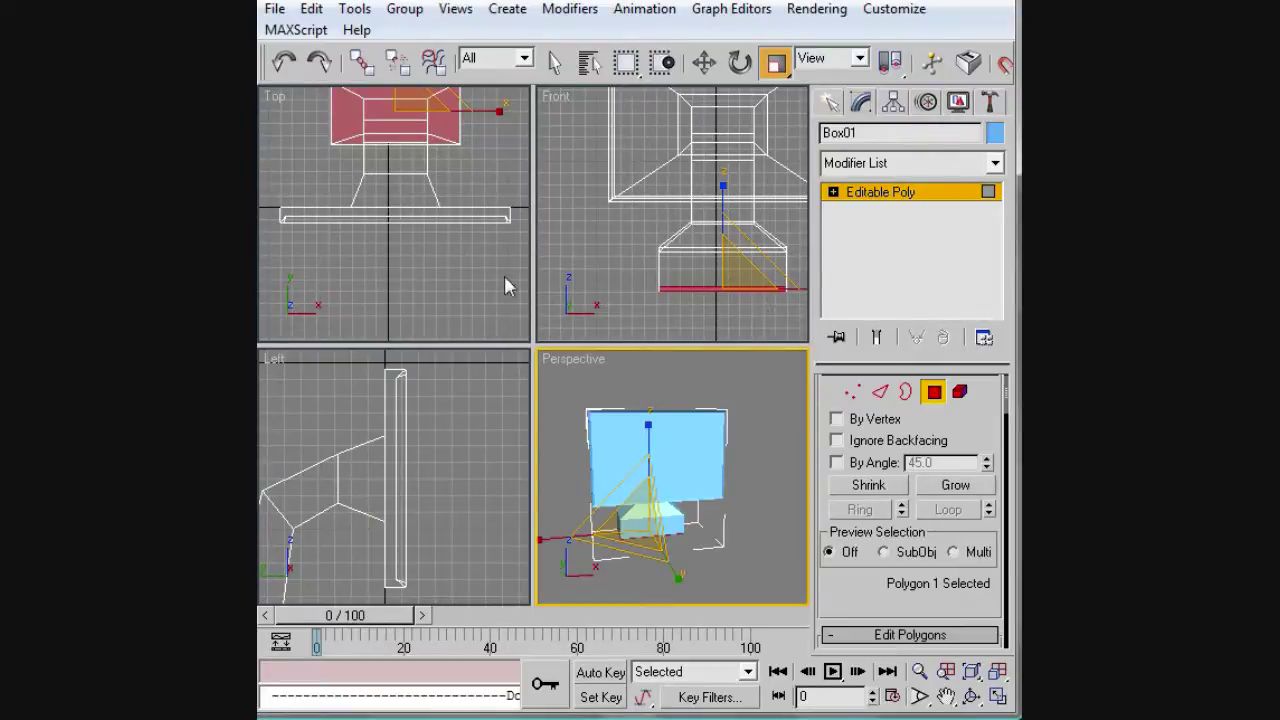
{"action": "middle_click_drag", "start_coordinate": [490, 210], "coordinate": [506, 306]}
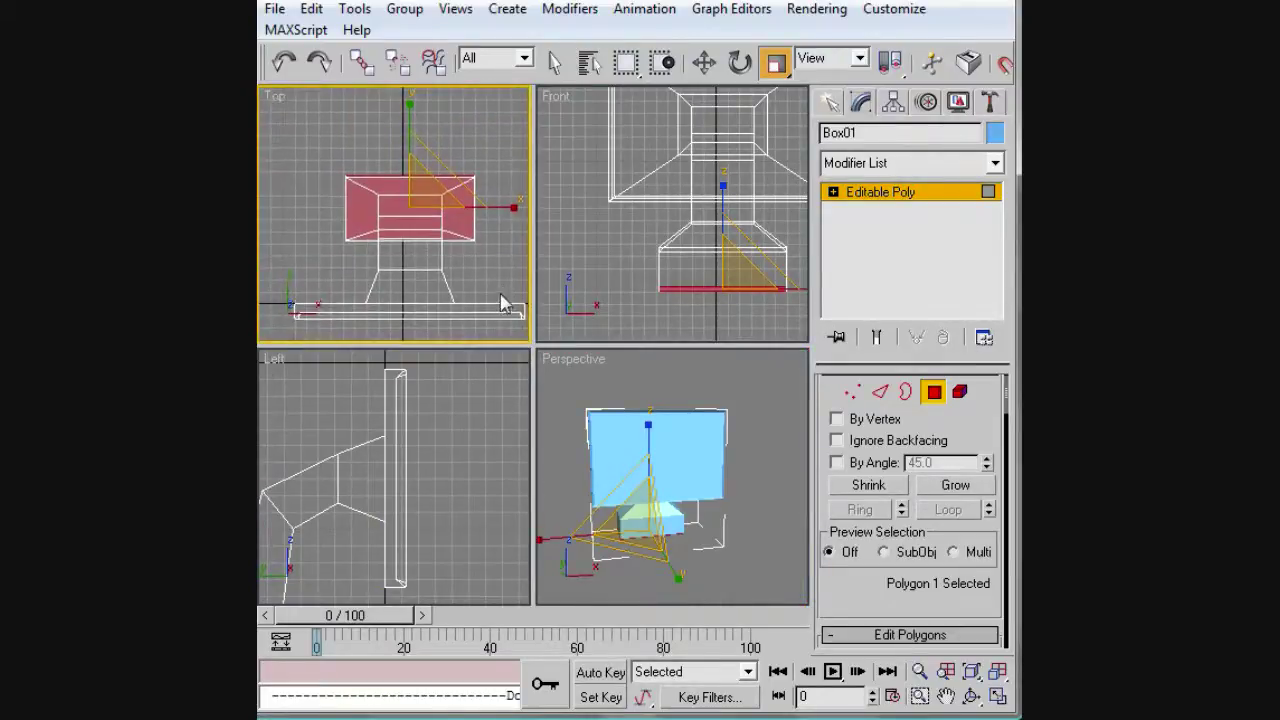
Step: Select all stand polygons, toggle Use NURMS Subdivision on and off, and collapse Subdivision Surface
{"action": "key", "text": "ctrl+shift+z"}
{"action": "key", "text": "ctrl+a"}
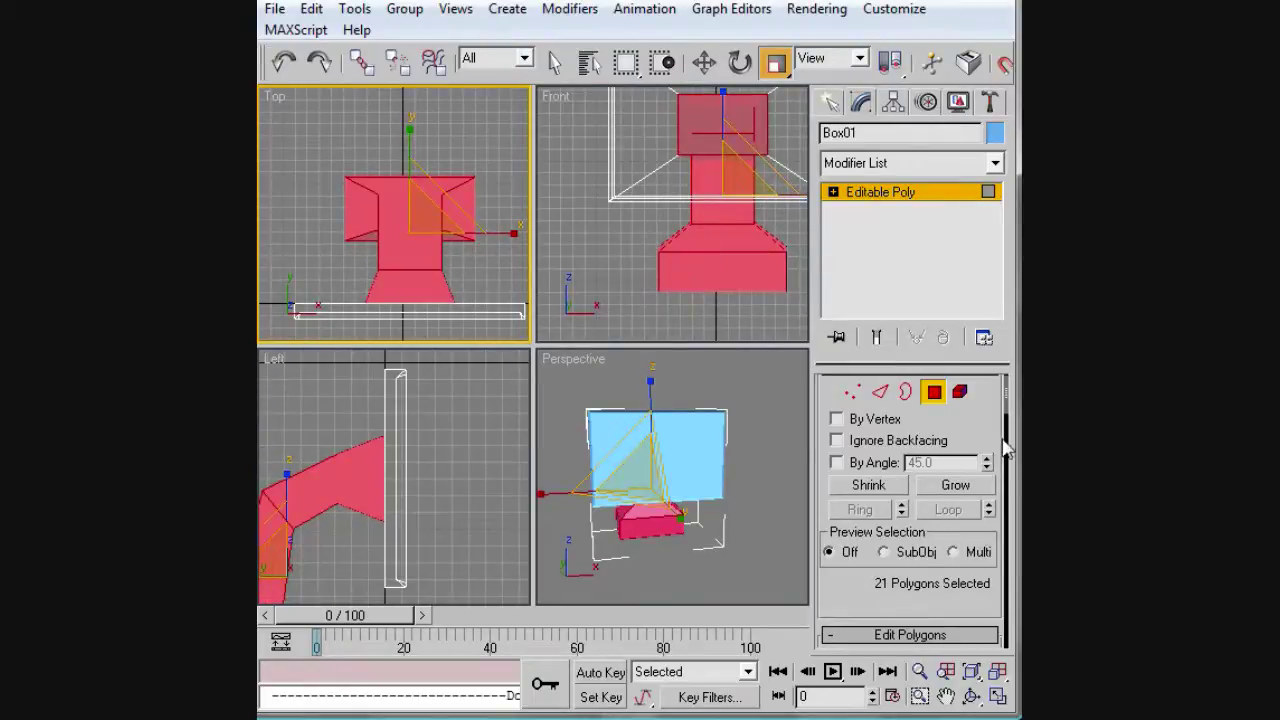
{"action": "scroll", "coordinate": [1000, 455], "scroll_direction": "down", "scroll_amount": 10}
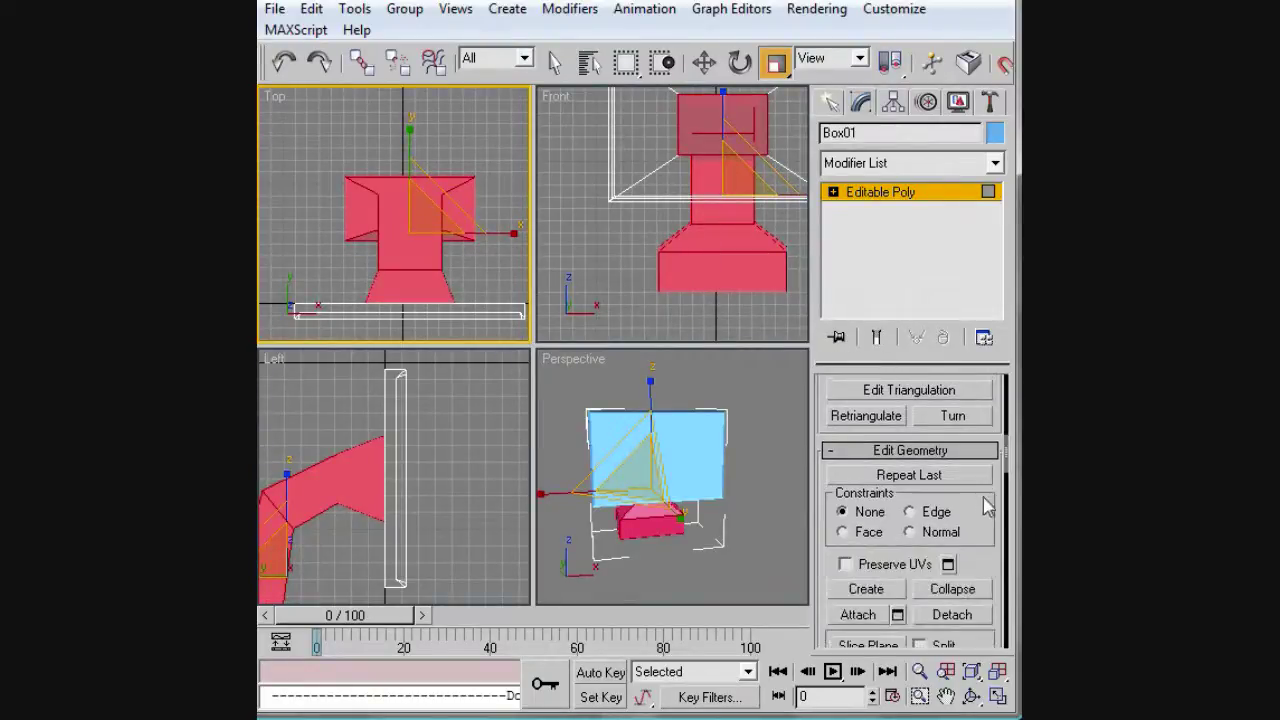
{"action": "scroll", "coordinate": [987, 507], "scroll_direction": "down", "scroll_amount": 5}
{"action": "scroll", "coordinate": [973, 614], "scroll_direction": "down", "scroll_amount": 10}
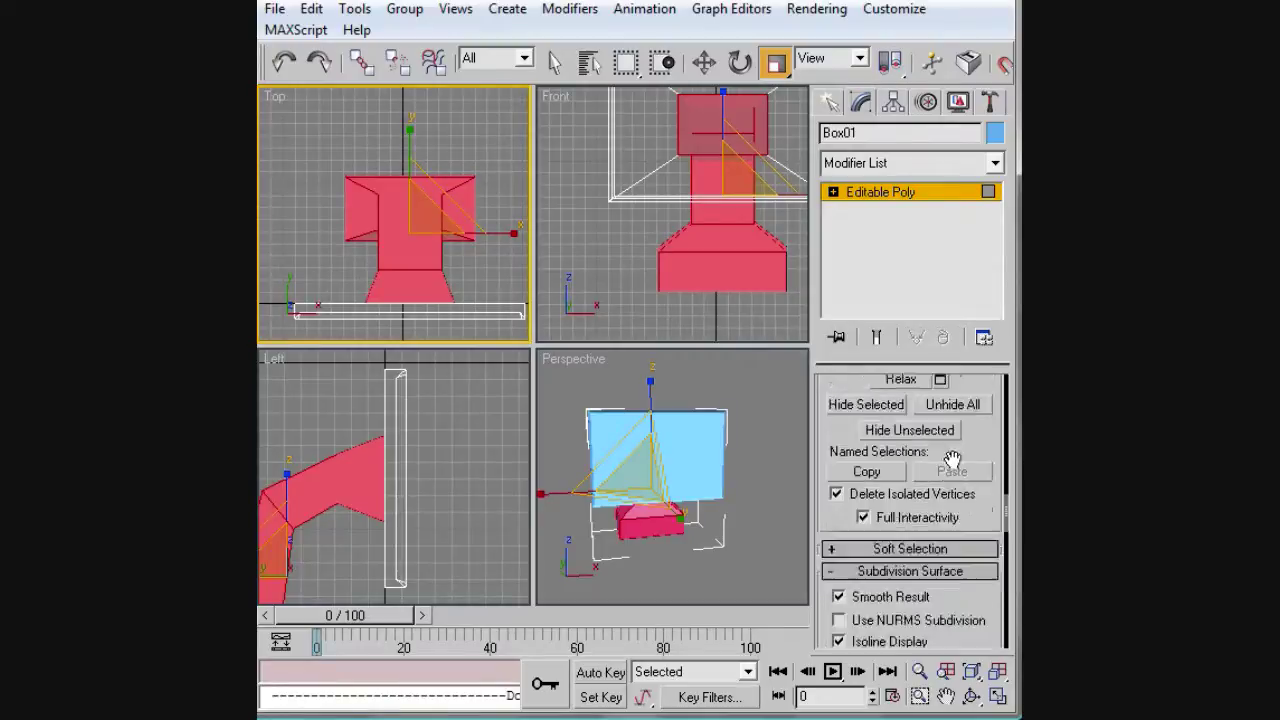
{"action": "scroll", "coordinate": [895, 405], "scroll_direction": "up", "scroll_amount": 3}
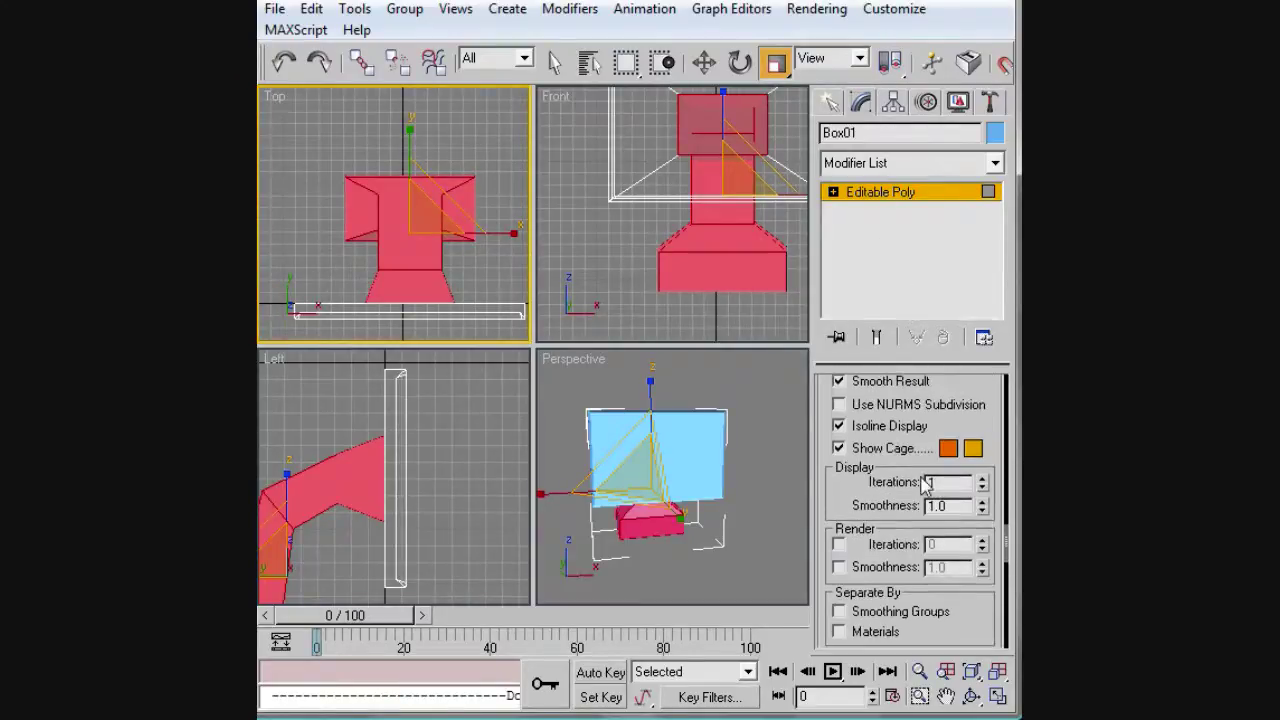
{"action": "left_click", "coordinate": [974, 410]}
{"action": "left_click", "coordinate": [971, 410]}
{"action": "scroll", "coordinate": [985, 440], "scroll_direction": "up", "scroll_amount": 4}
{"action": "left_click", "coordinate": [980, 473]}
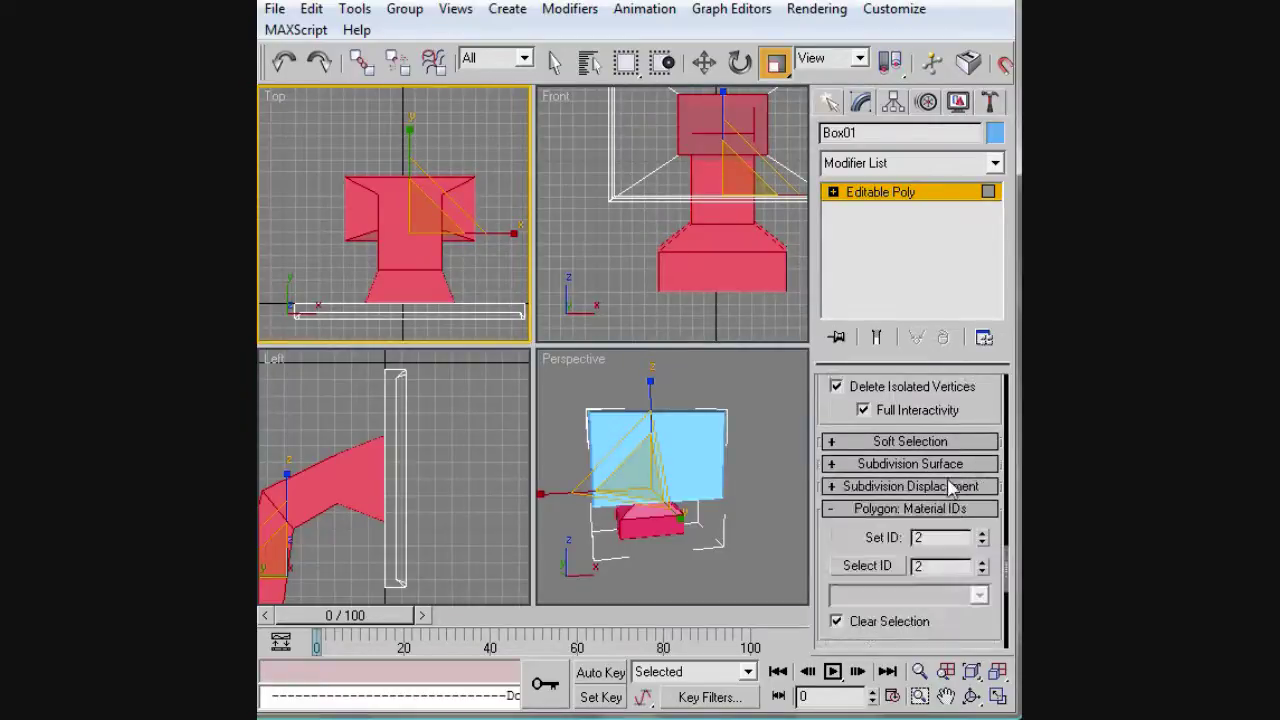
Step: Assign smoothing group 1 to the stand faces and group 2 to the screen face
{"action": "scroll", "coordinate": [877, 543], "scroll_direction": "down", "scroll_amount": 4}
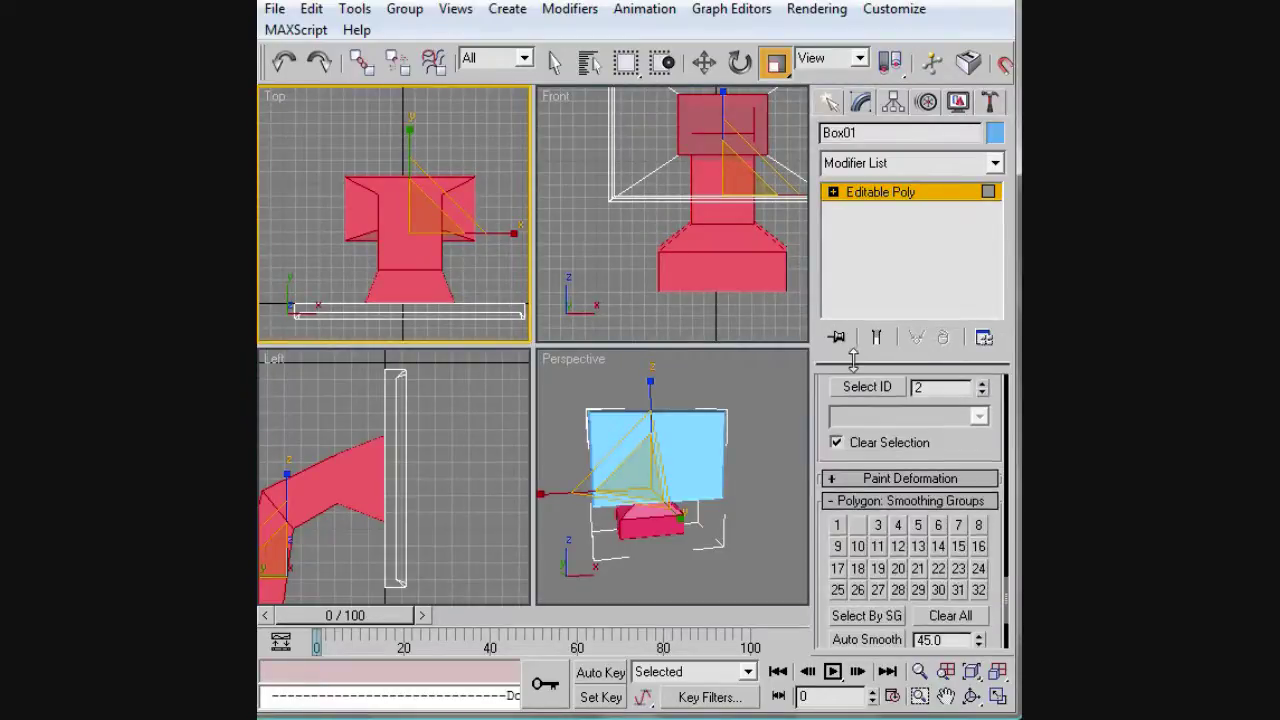
{"action": "left_click", "coordinate": [840, 525]}
{"action": "left_click", "coordinate": [840, 525]}
{"action": "left_click", "coordinate": [840, 525]}
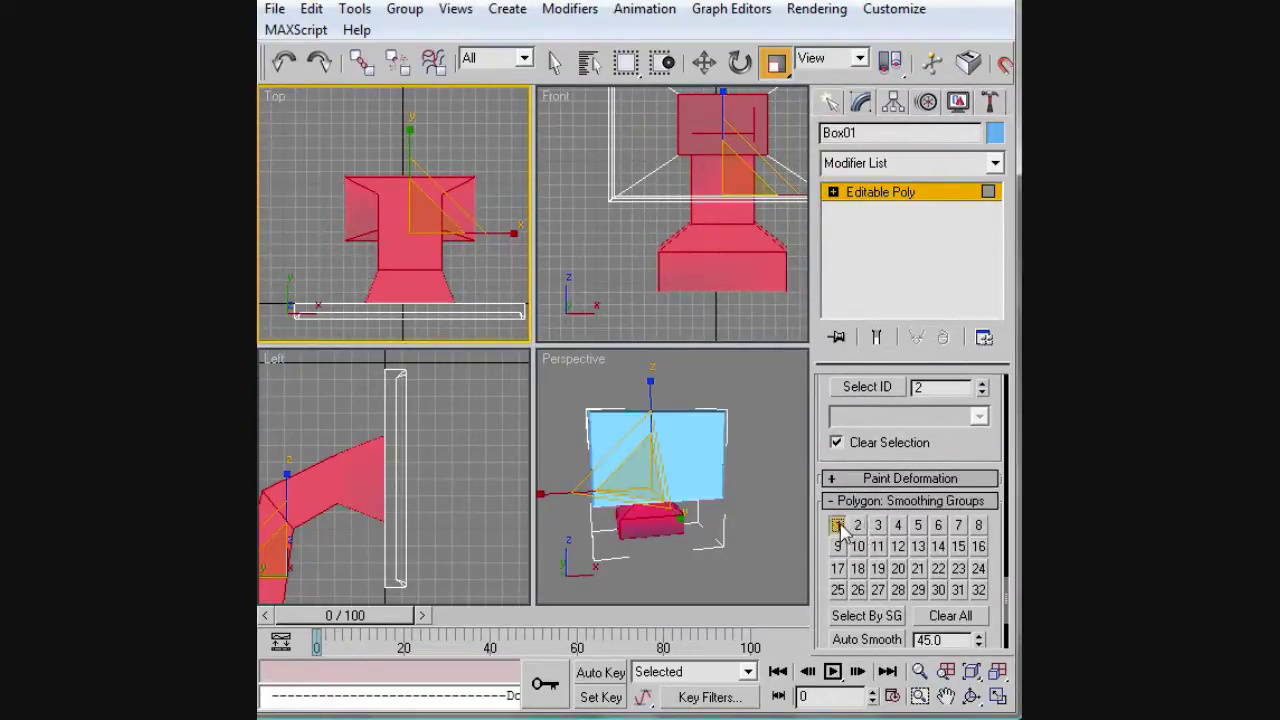
{"action": "left_click", "coordinate": [672, 437]}
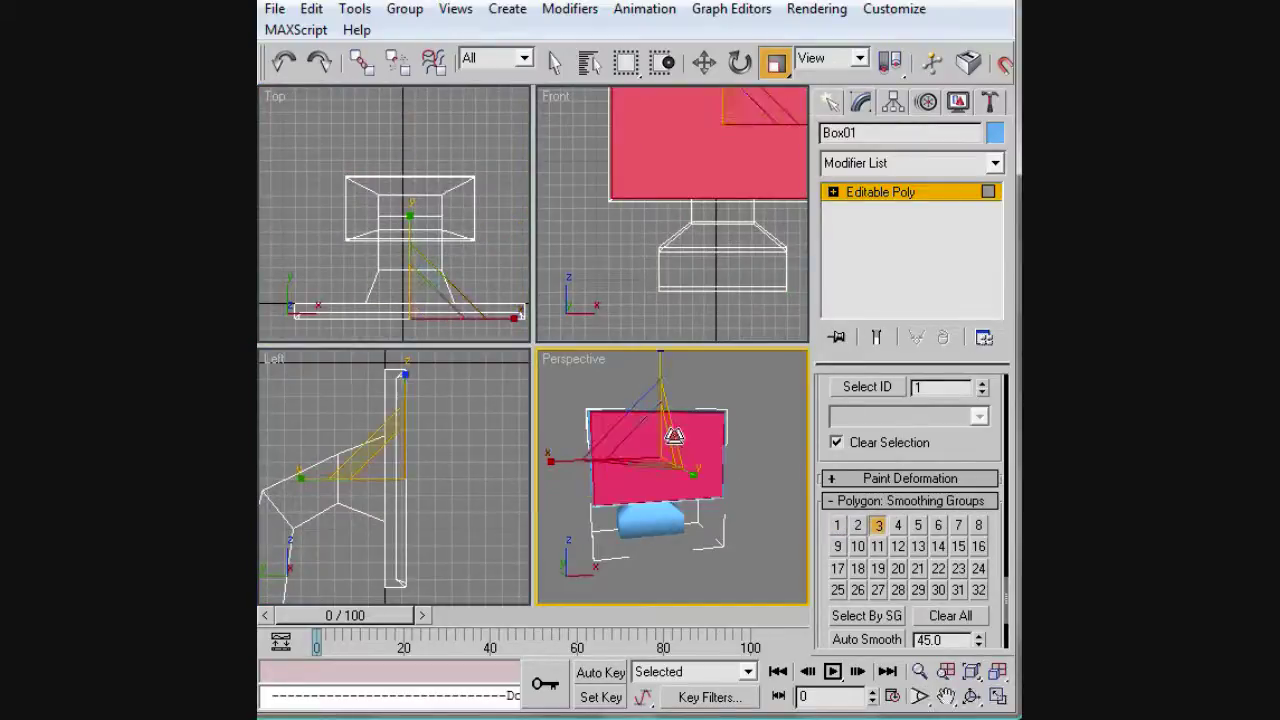
{"action": "left_click", "coordinate": [857, 525]}
{"action": "left_click", "coordinate": [753, 505]}
{"action": "mouse_move", "coordinate": [750, 493]}
{"action": "middle_mouse_down"}
{"action": "mouse_move", "coordinate": [890, 522]}
{"action": "mouse_move", "coordinate": [743, 486]}
{"action": "middle_mouse_up"}
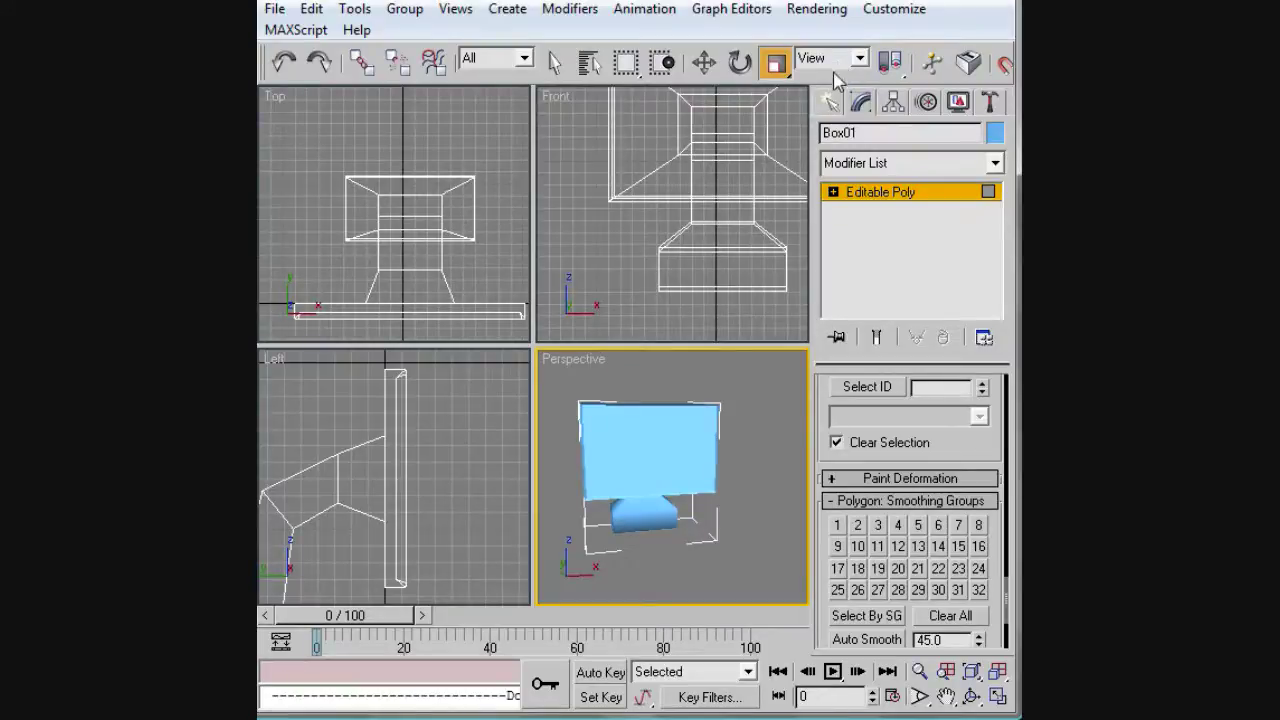
{"action": "left_click_drag", "start_coordinate": [840, 62], "coordinate": [187, 62]}
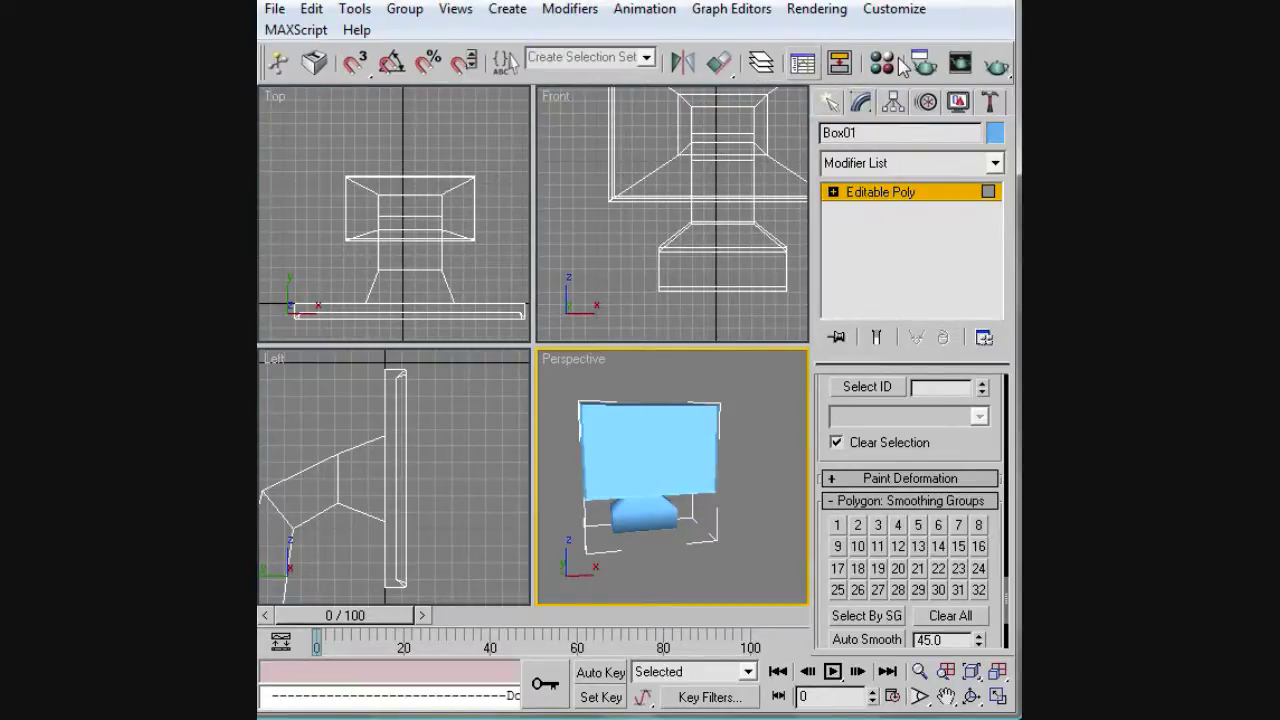
{"action": "left_click", "coordinate": [995, 66]}
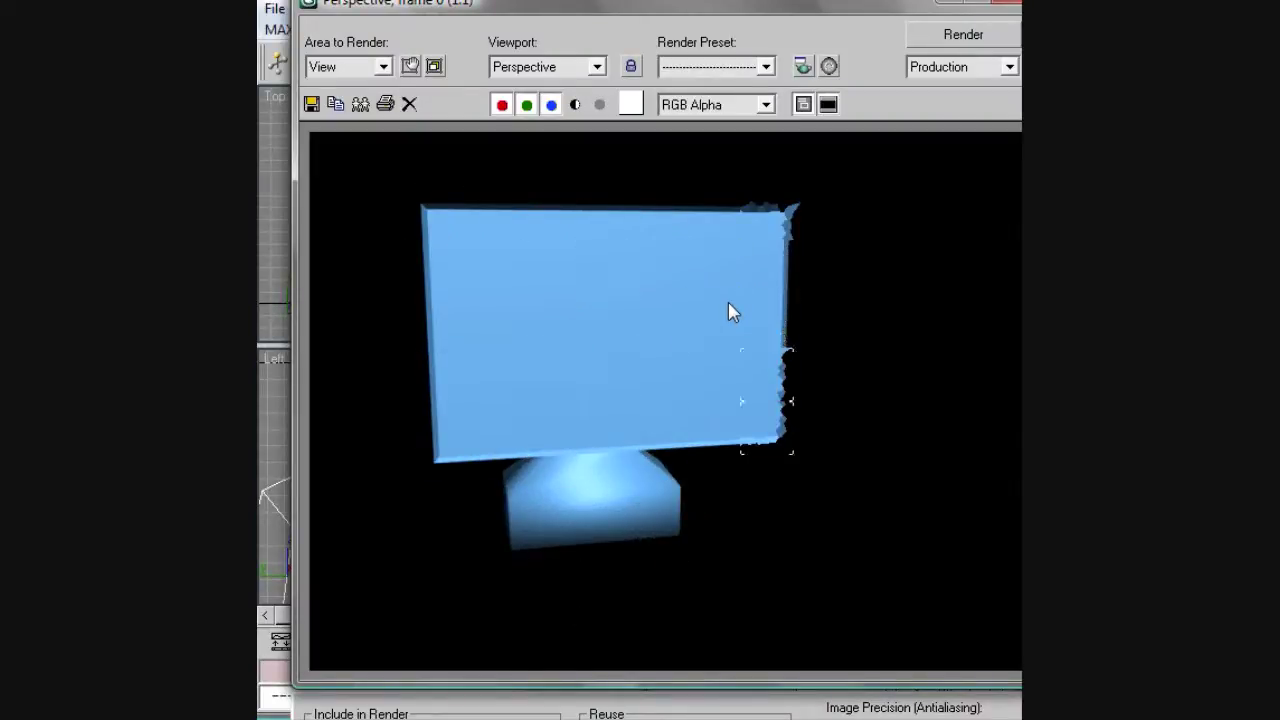
{"action": "left_click", "coordinate": [1010, 4]}
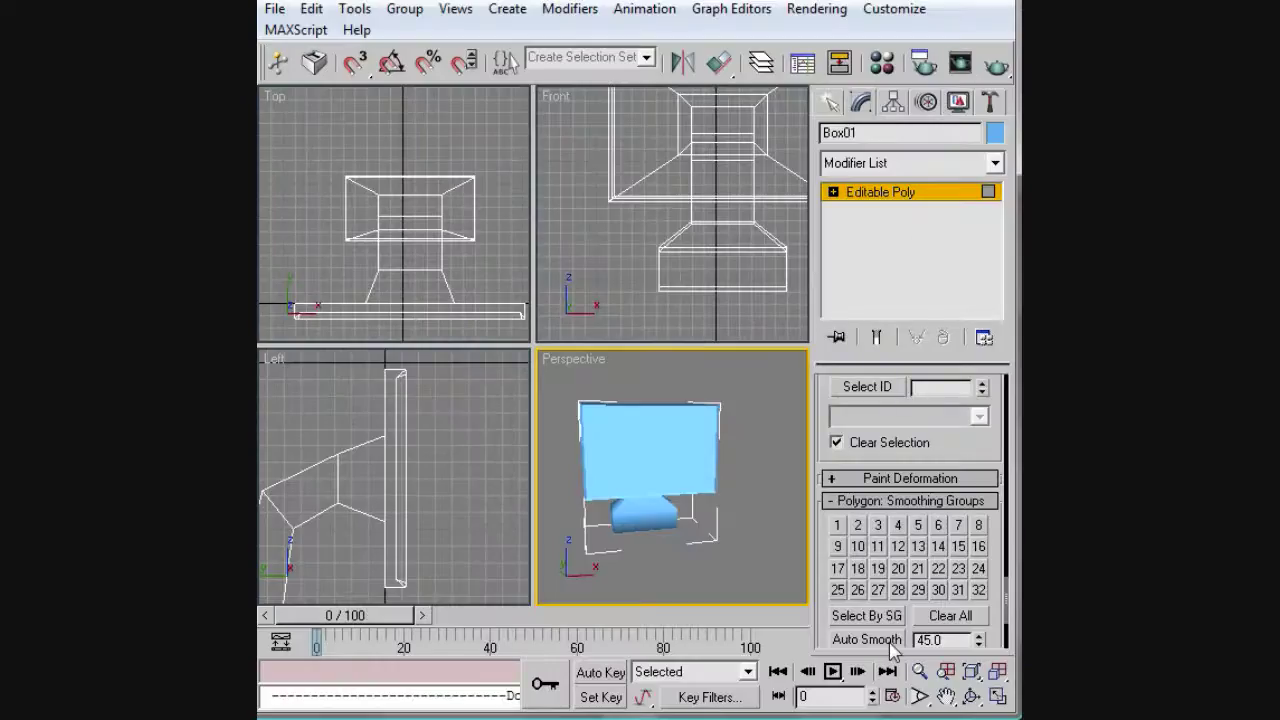
Step: Select all polygons, try several smoothing groups, and settle on smoothing group 6
{"action": "left_click", "coordinate": [972, 696]}
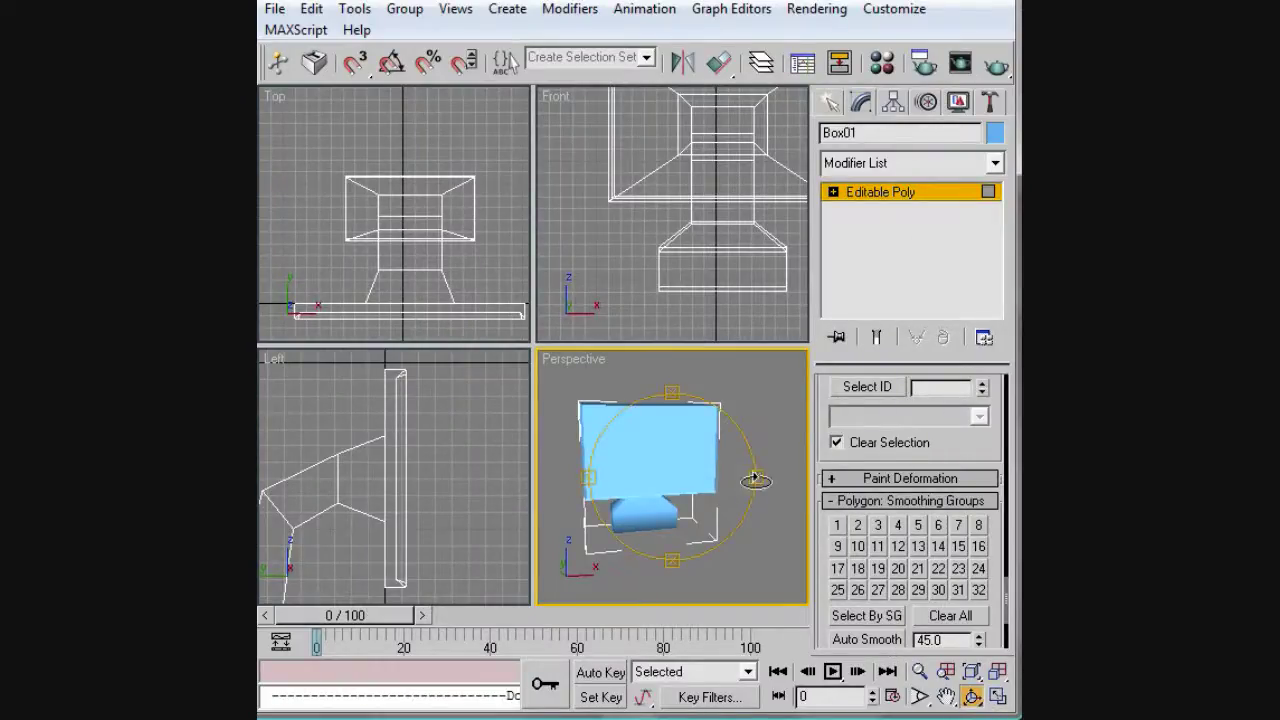
{"action": "left_click_drag", "start_coordinate": [755, 481], "coordinate": [745, 523]}
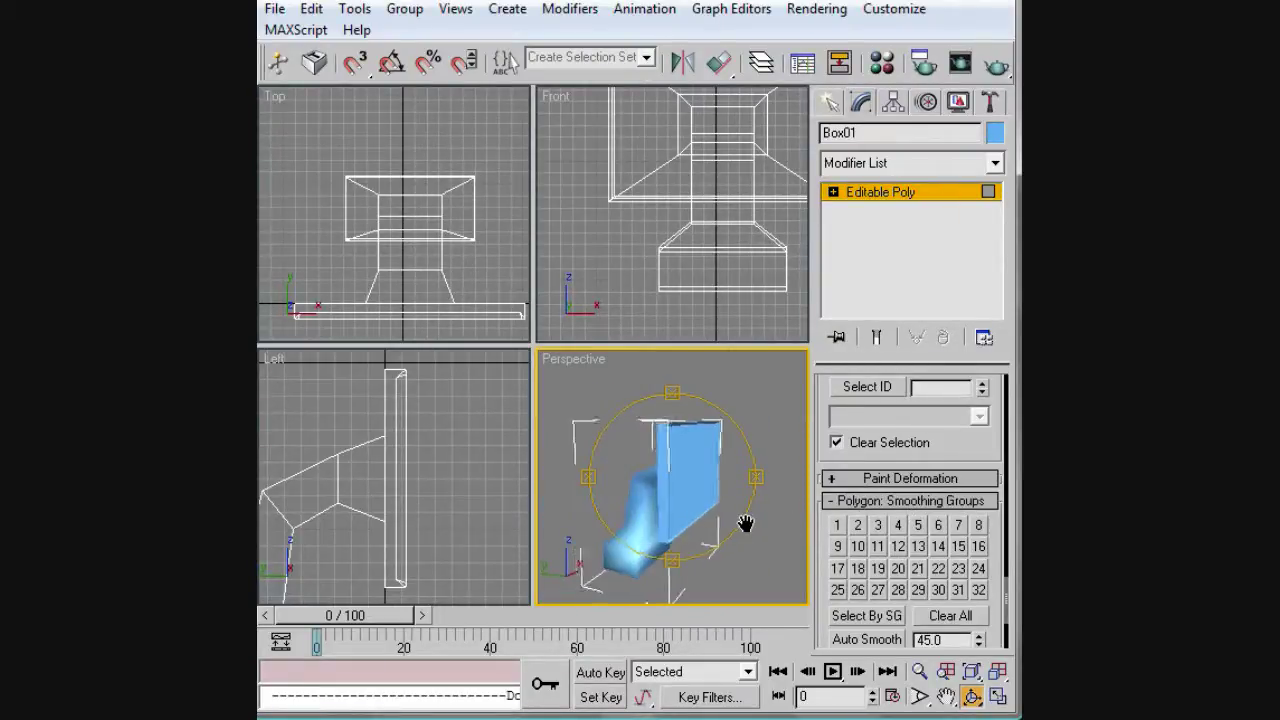
{"action": "key", "text": "ctrl+a"}
{"action": "left_click", "coordinate": [837, 525]}
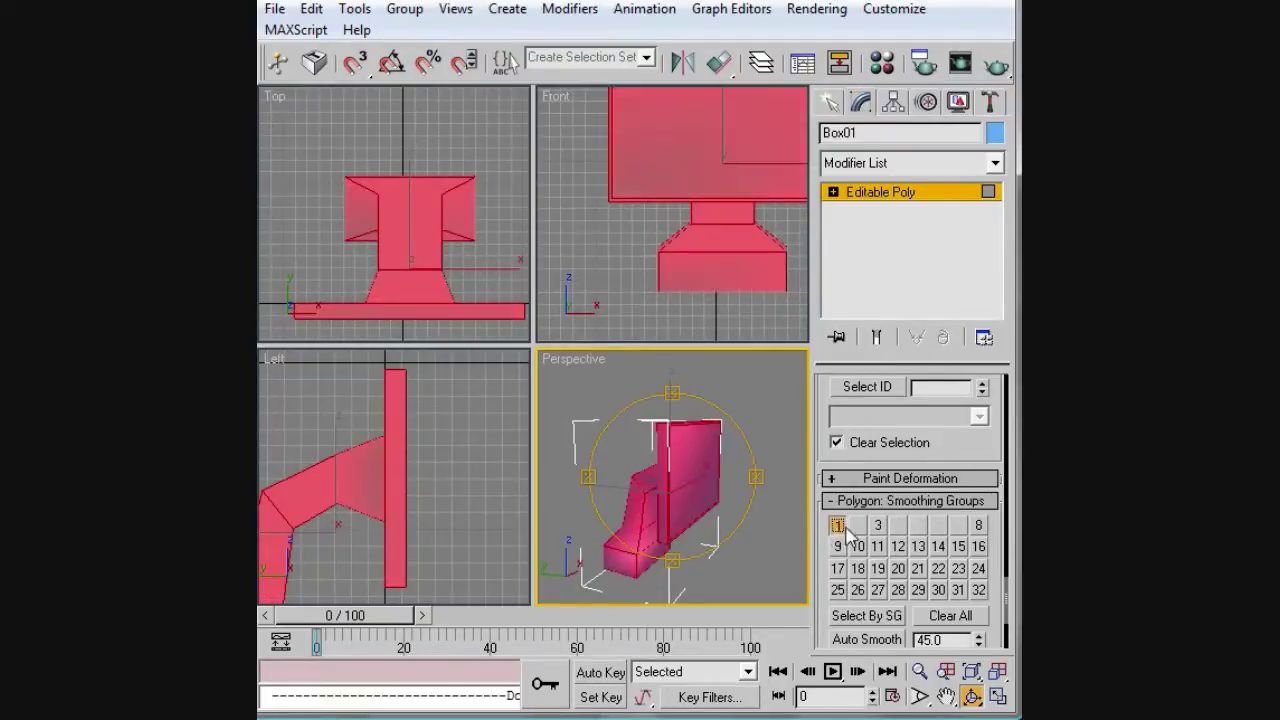
{"action": "left_click", "coordinate": [838, 526]}
{"action": "left_click", "coordinate": [857, 525]}
{"action": "left_click", "coordinate": [857, 525]}
{"action": "left_click", "coordinate": [897, 526]}
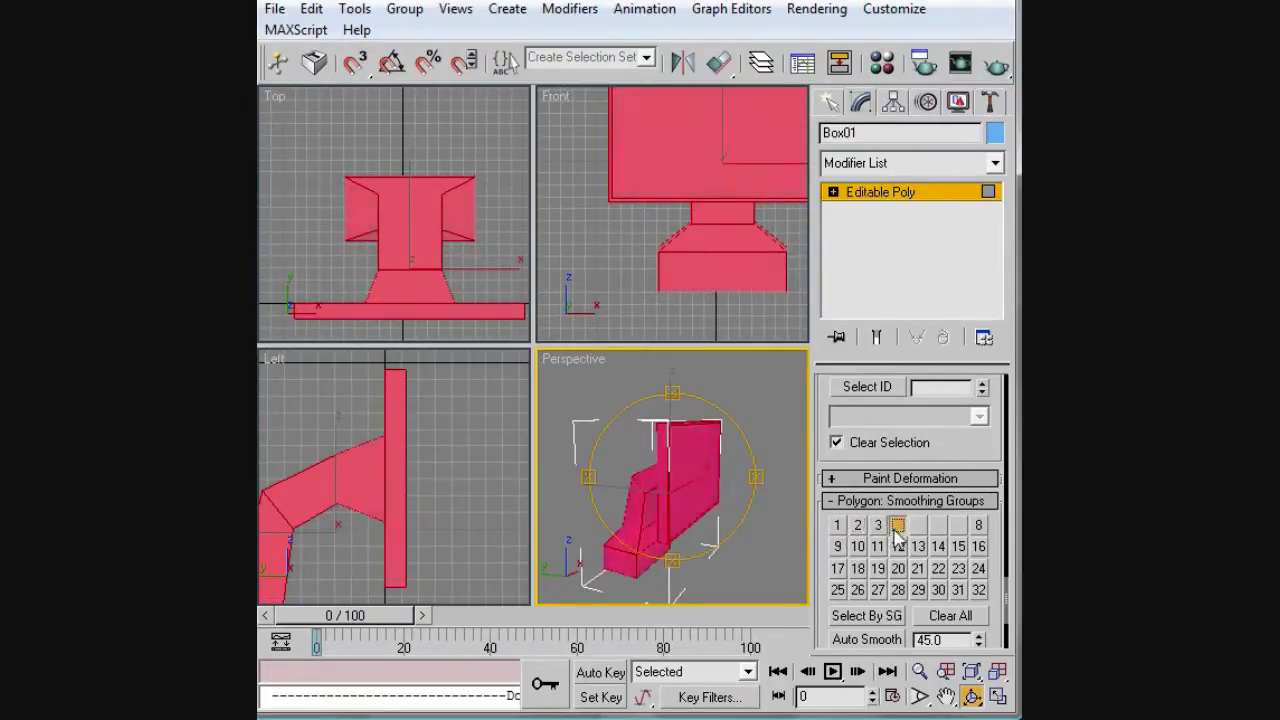
{"action": "left_click", "coordinate": [897, 525]}
{"action": "left_click", "coordinate": [918, 525]}
{"action": "left_click", "coordinate": [958, 525]}
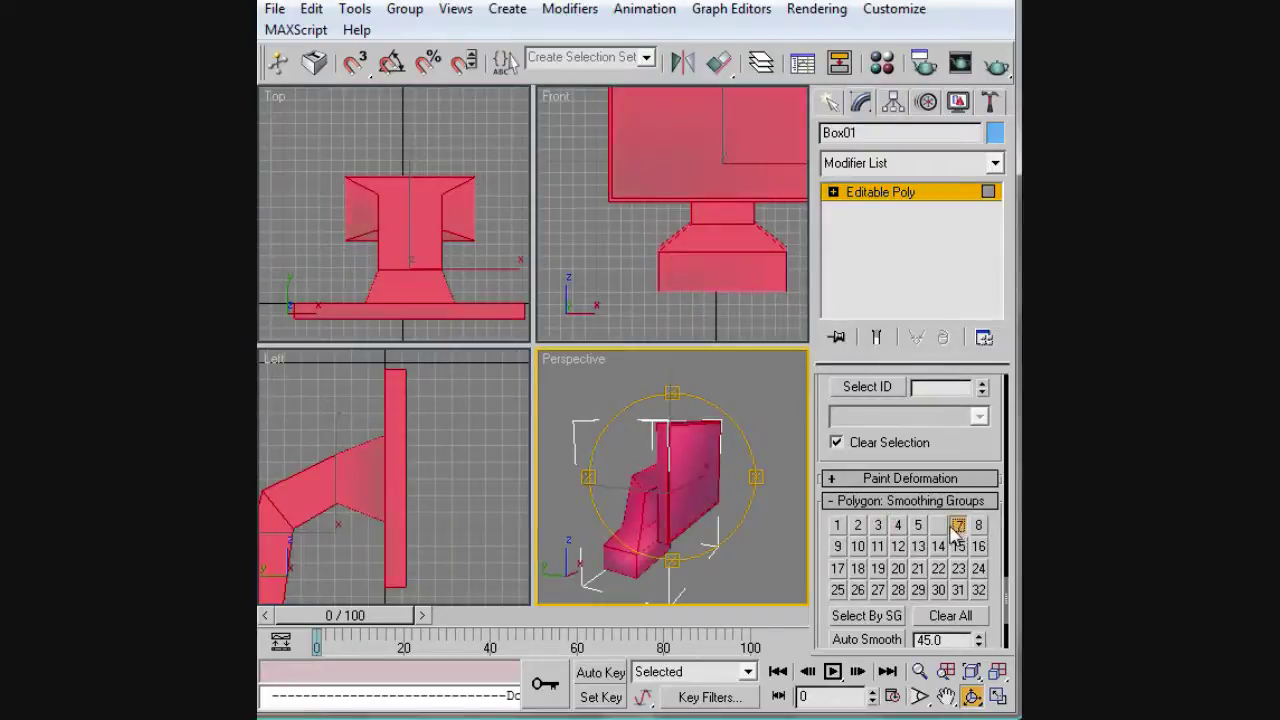
{"action": "left_click", "coordinate": [958, 525]}
{"action": "left_click", "coordinate": [938, 525]}
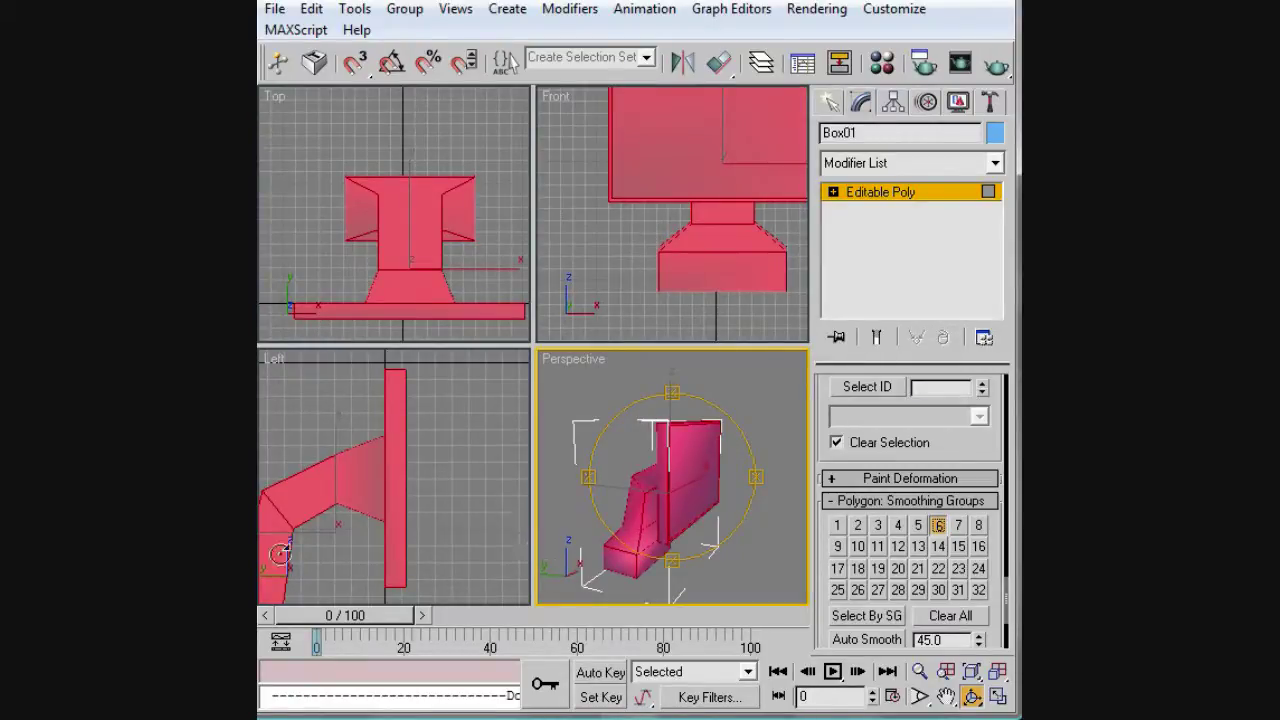
Step: Marquee-select the screen panel's polygons in Left view, adjust group 6, then deselect
{"action": "right_click", "coordinate": [392, 447]}
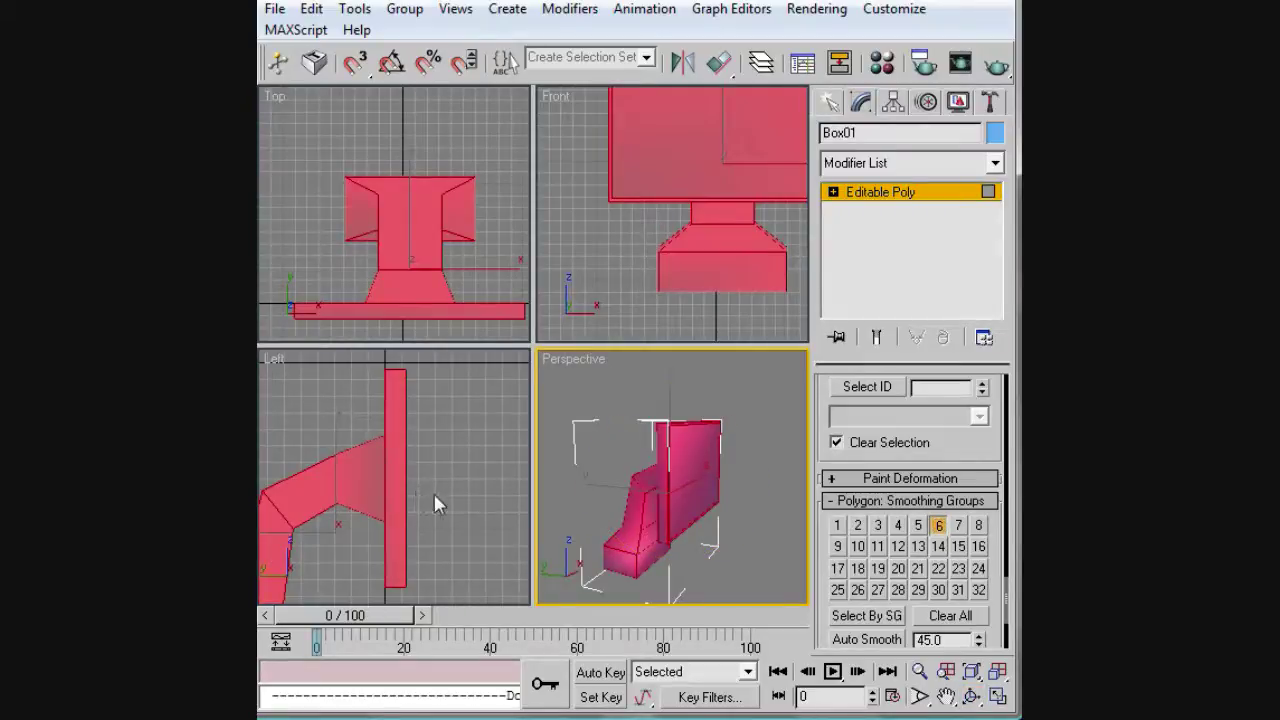
{"action": "right_click", "coordinate": [402, 590]}
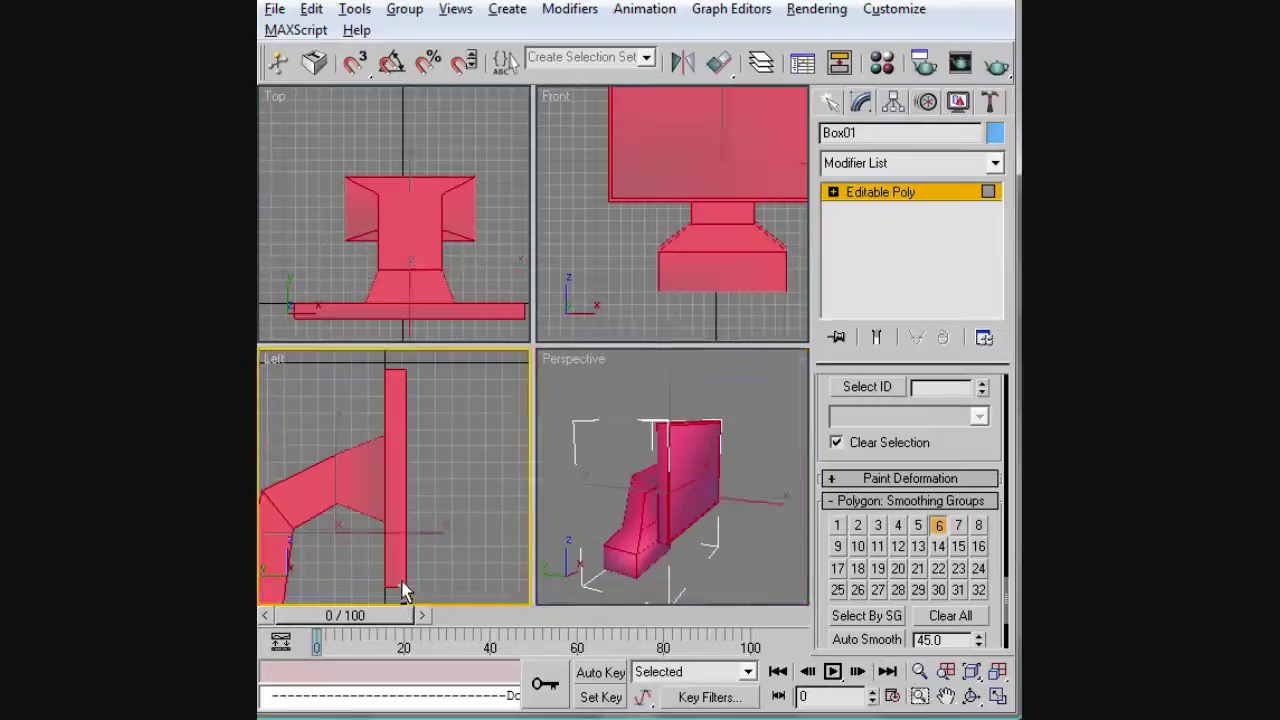
{"action": "left_click_drag", "start_coordinate": [402, 590], "coordinate": [402, 343]}
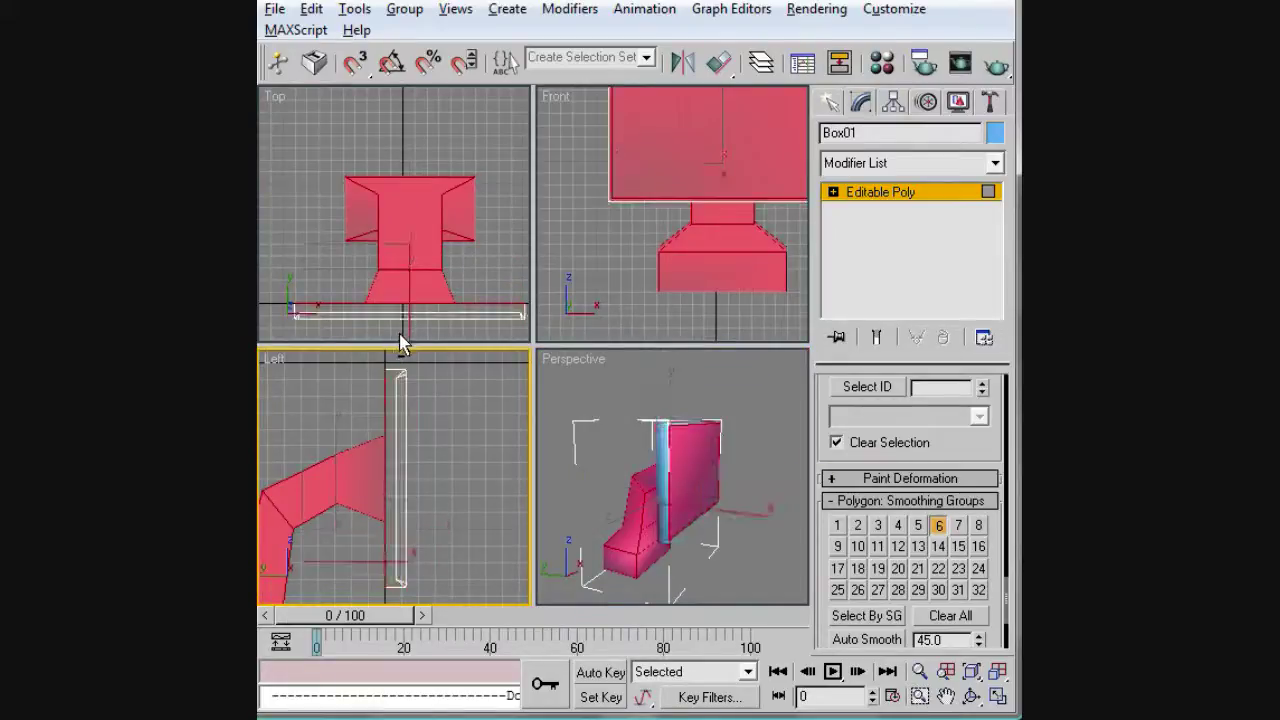
{"action": "left_click", "coordinate": [940, 527]}
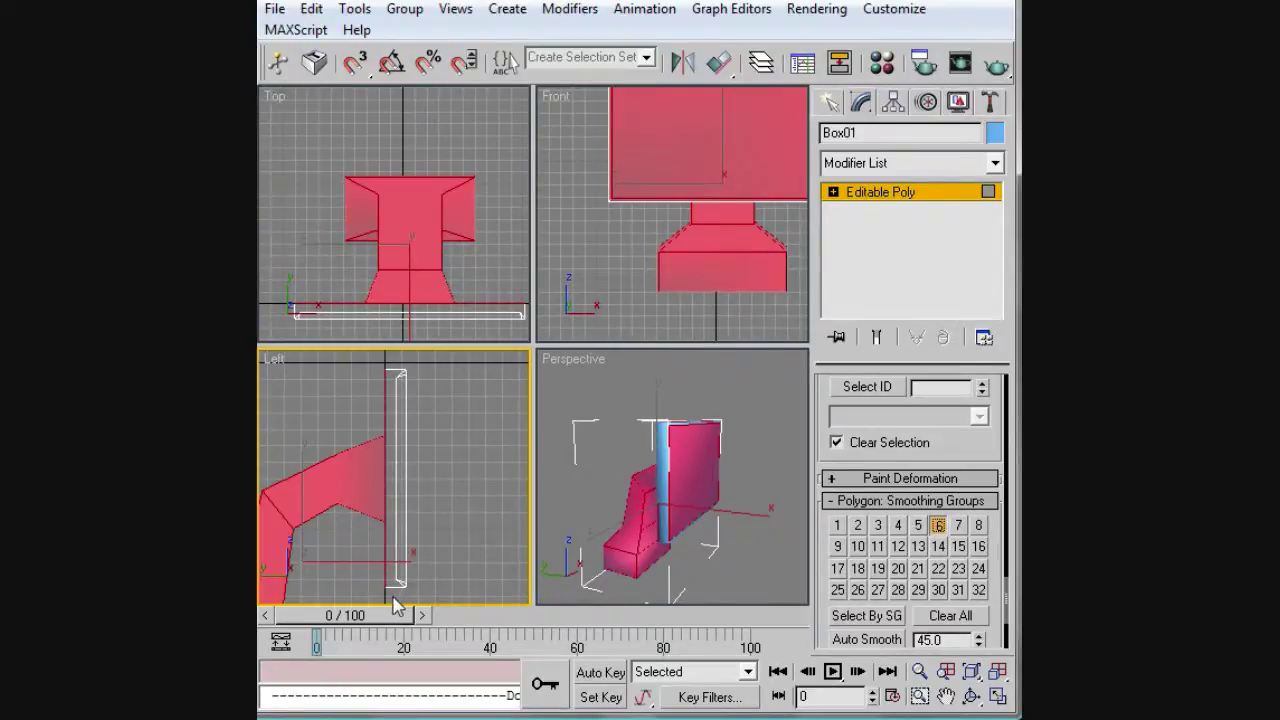
{"action": "left_click_drag", "start_coordinate": [392, 597], "coordinate": [397, 368]}
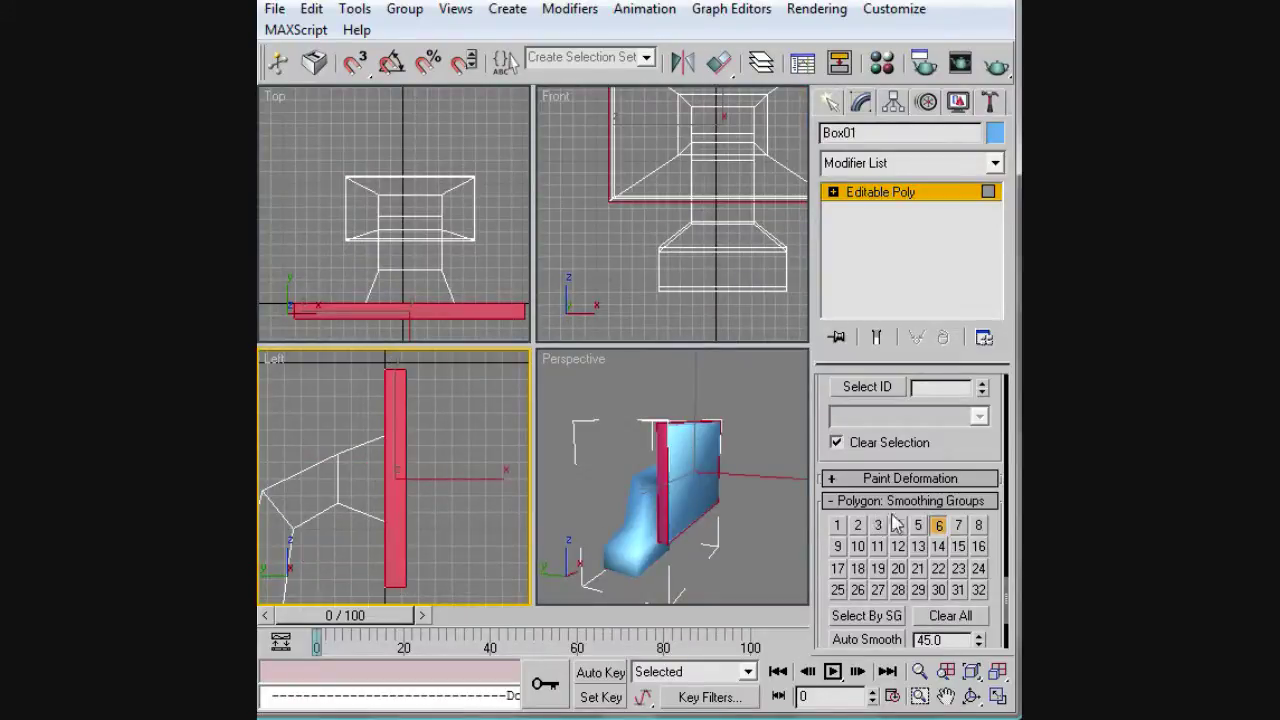
{"action": "left_click", "coordinate": [733, 540]}
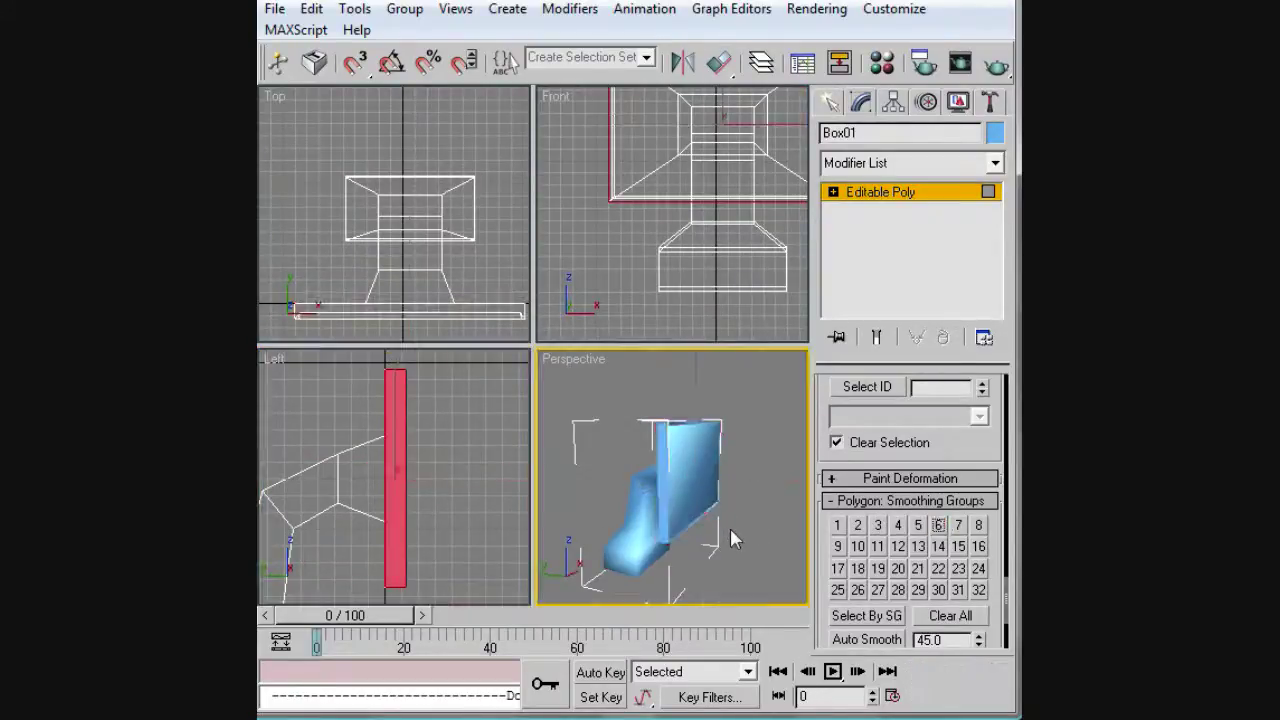
{"action": "left_click", "coordinate": [733, 540]}
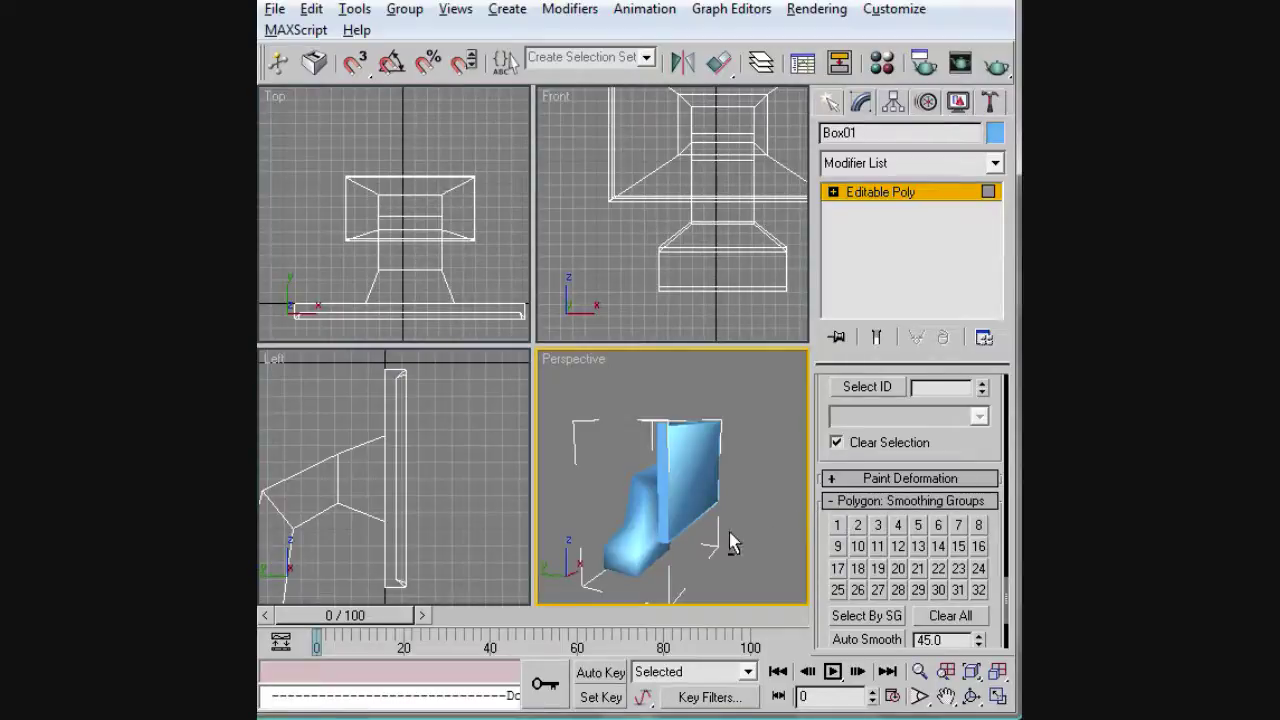
Step: Orbit to face the monitor and render the Perspective view with Render Production
{"action": "middle_click_drag", "start_coordinate": [737, 506], "coordinate": [663, 529], "text": "alt"}
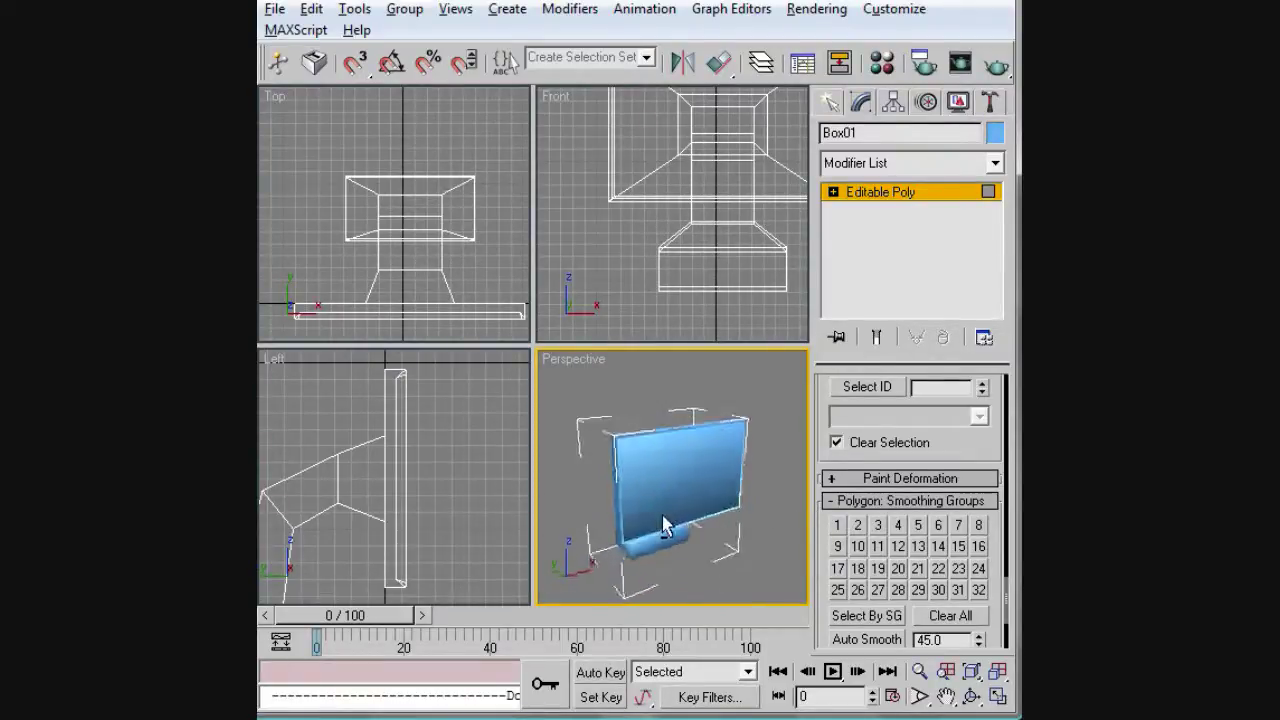
{"action": "left_click", "coordinate": [997, 64]}
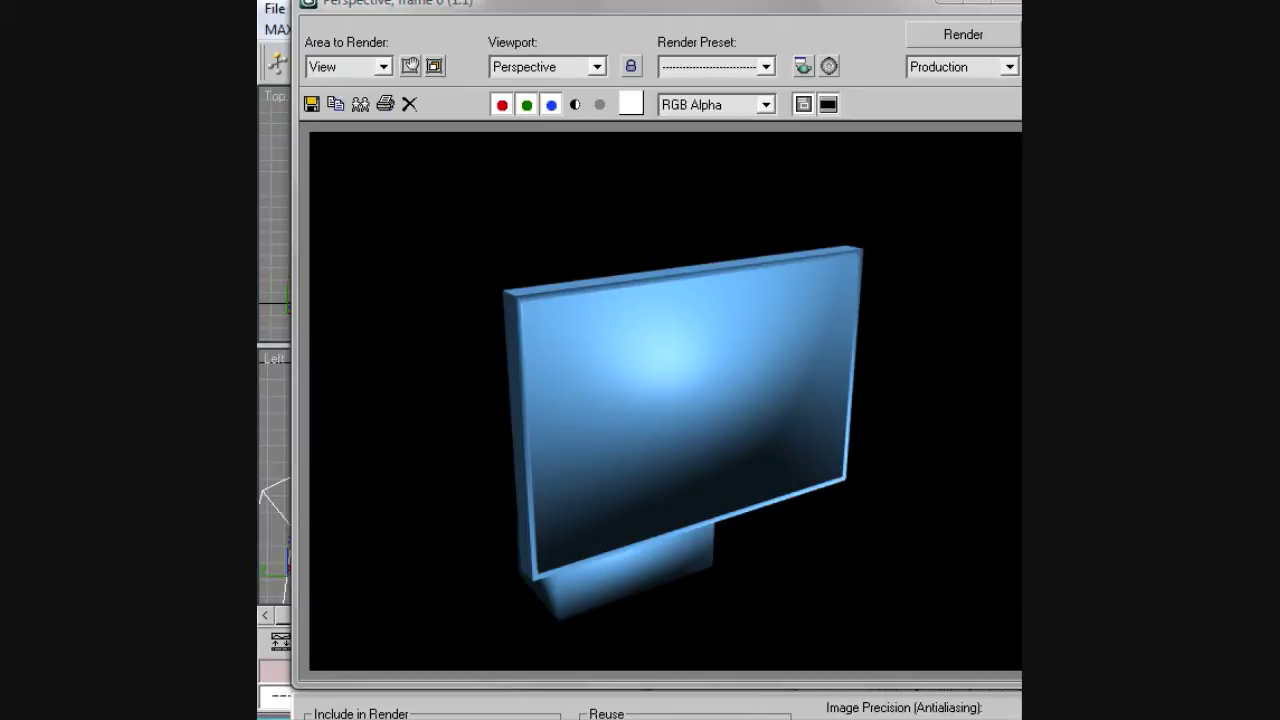
{"action": "left_click_drag", "start_coordinate": [805, 3], "coordinate": [728, 8]}
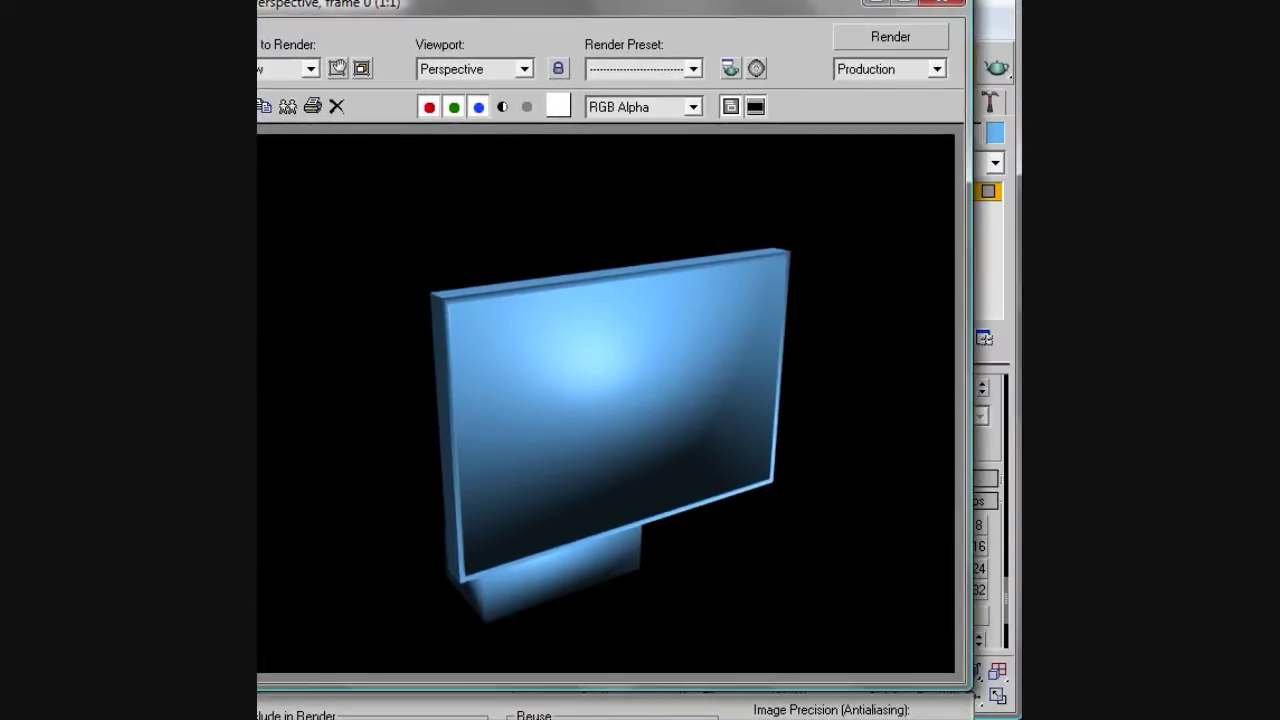